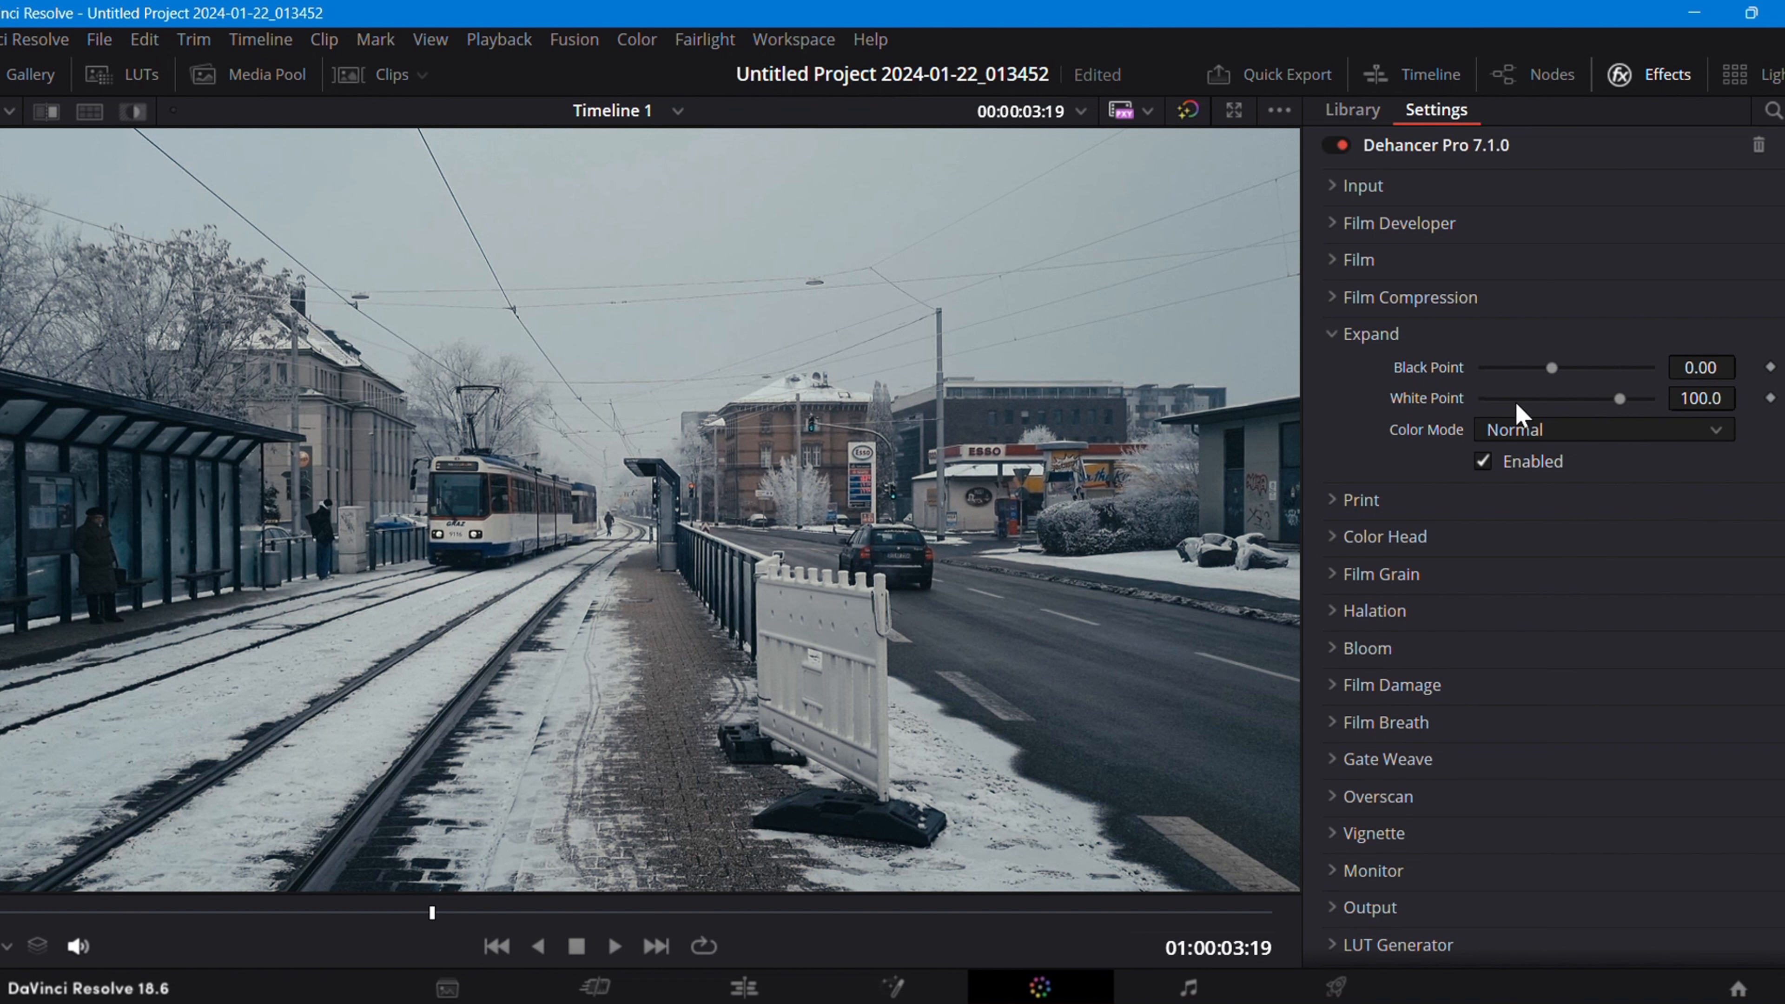
Step: Try a higher white point in the Expand settings, keep the color mode at Normal, and collapse the section
left_click_drag(1625, 403, 1740, 413)
left_click(1363, 335)
left_click(1364, 338)
left_click(1523, 439)
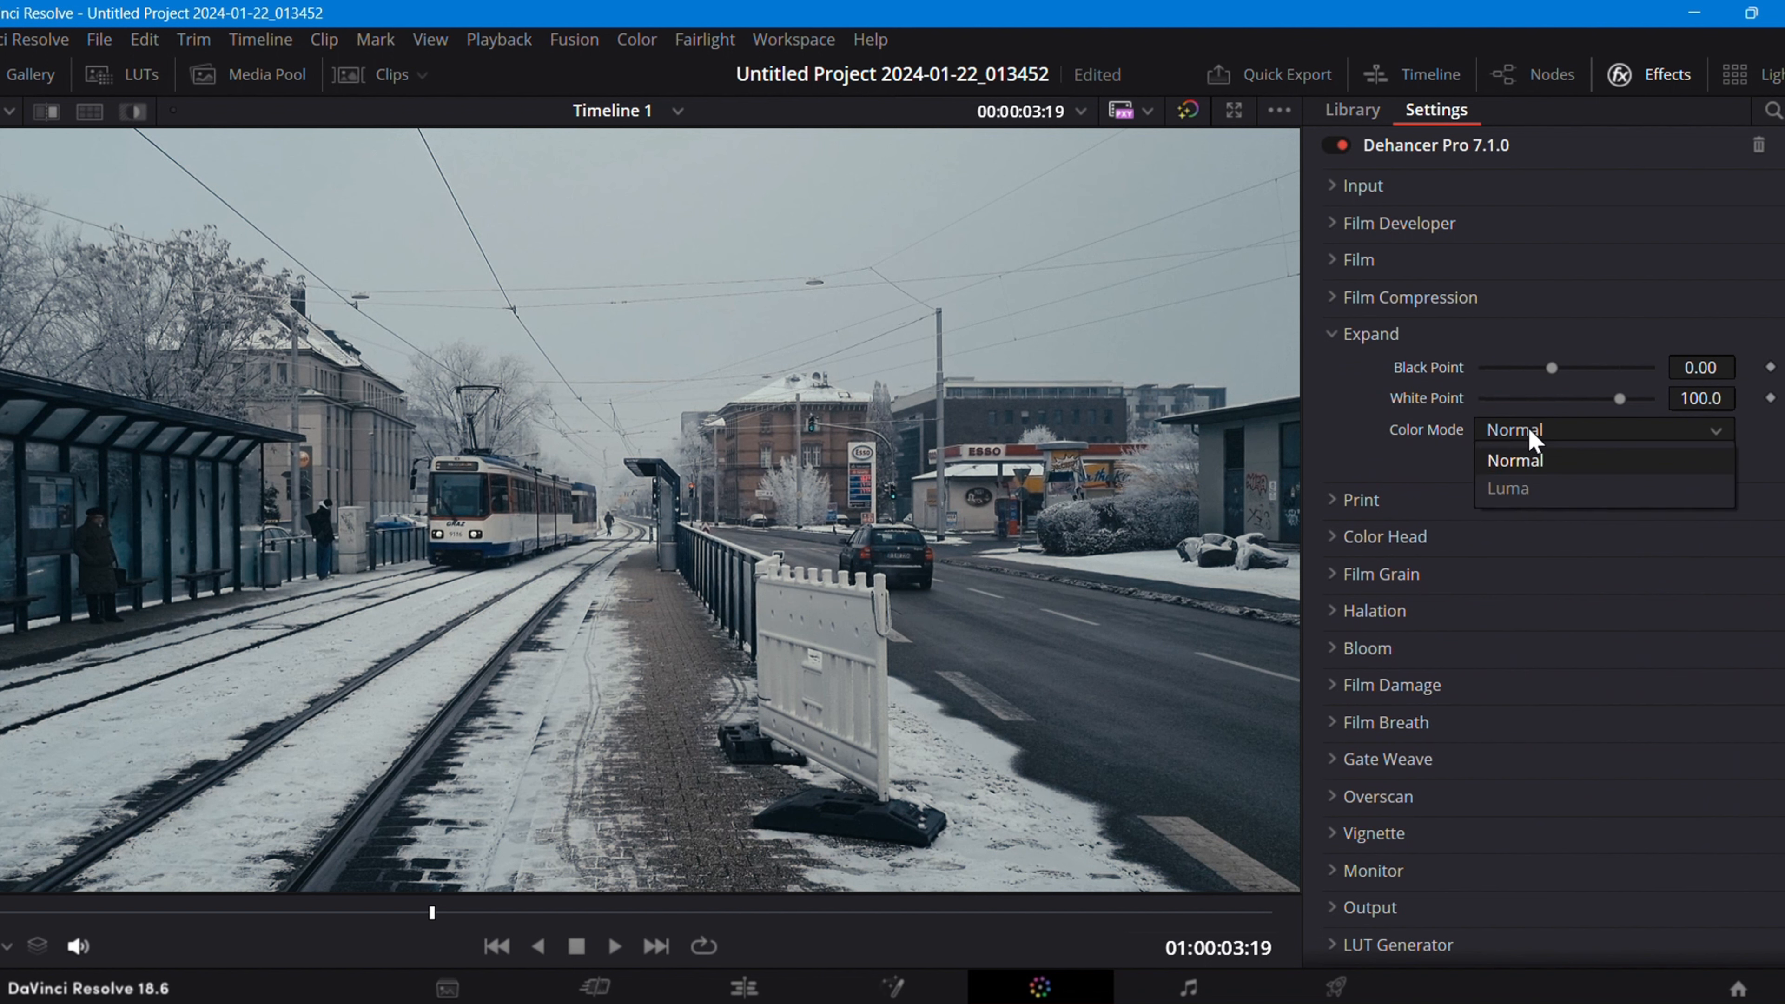
left_click(1543, 457)
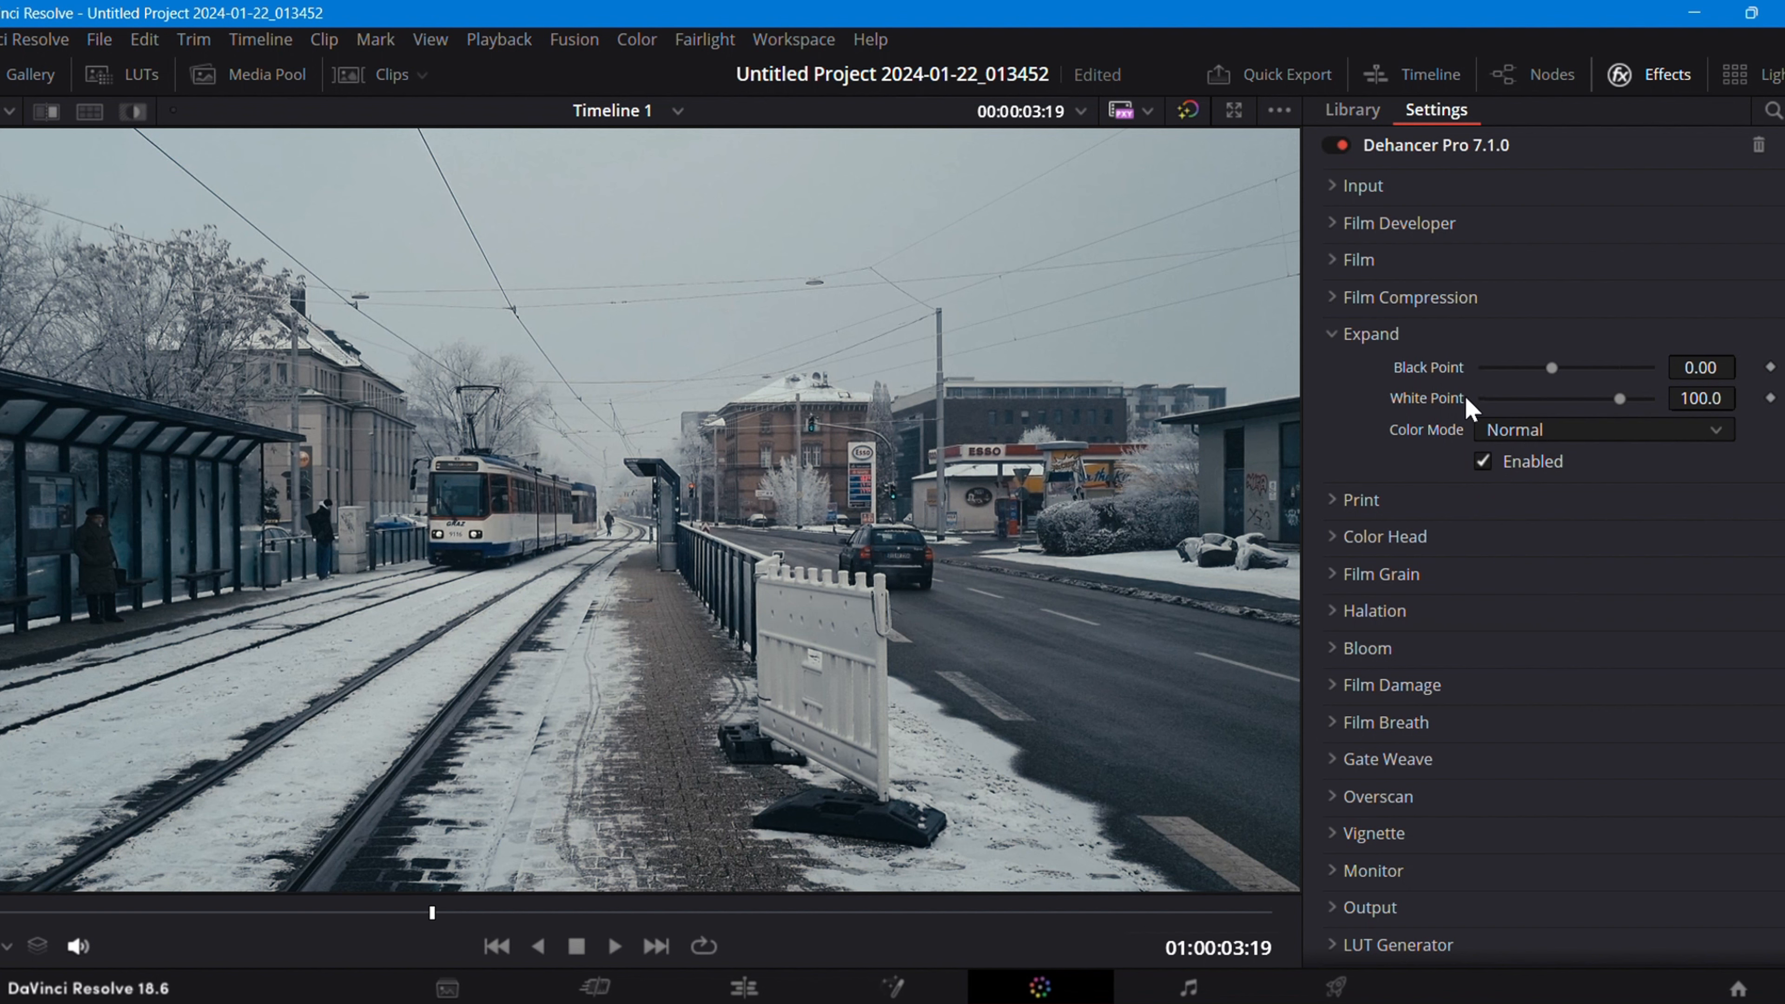
left_click(1386, 343)
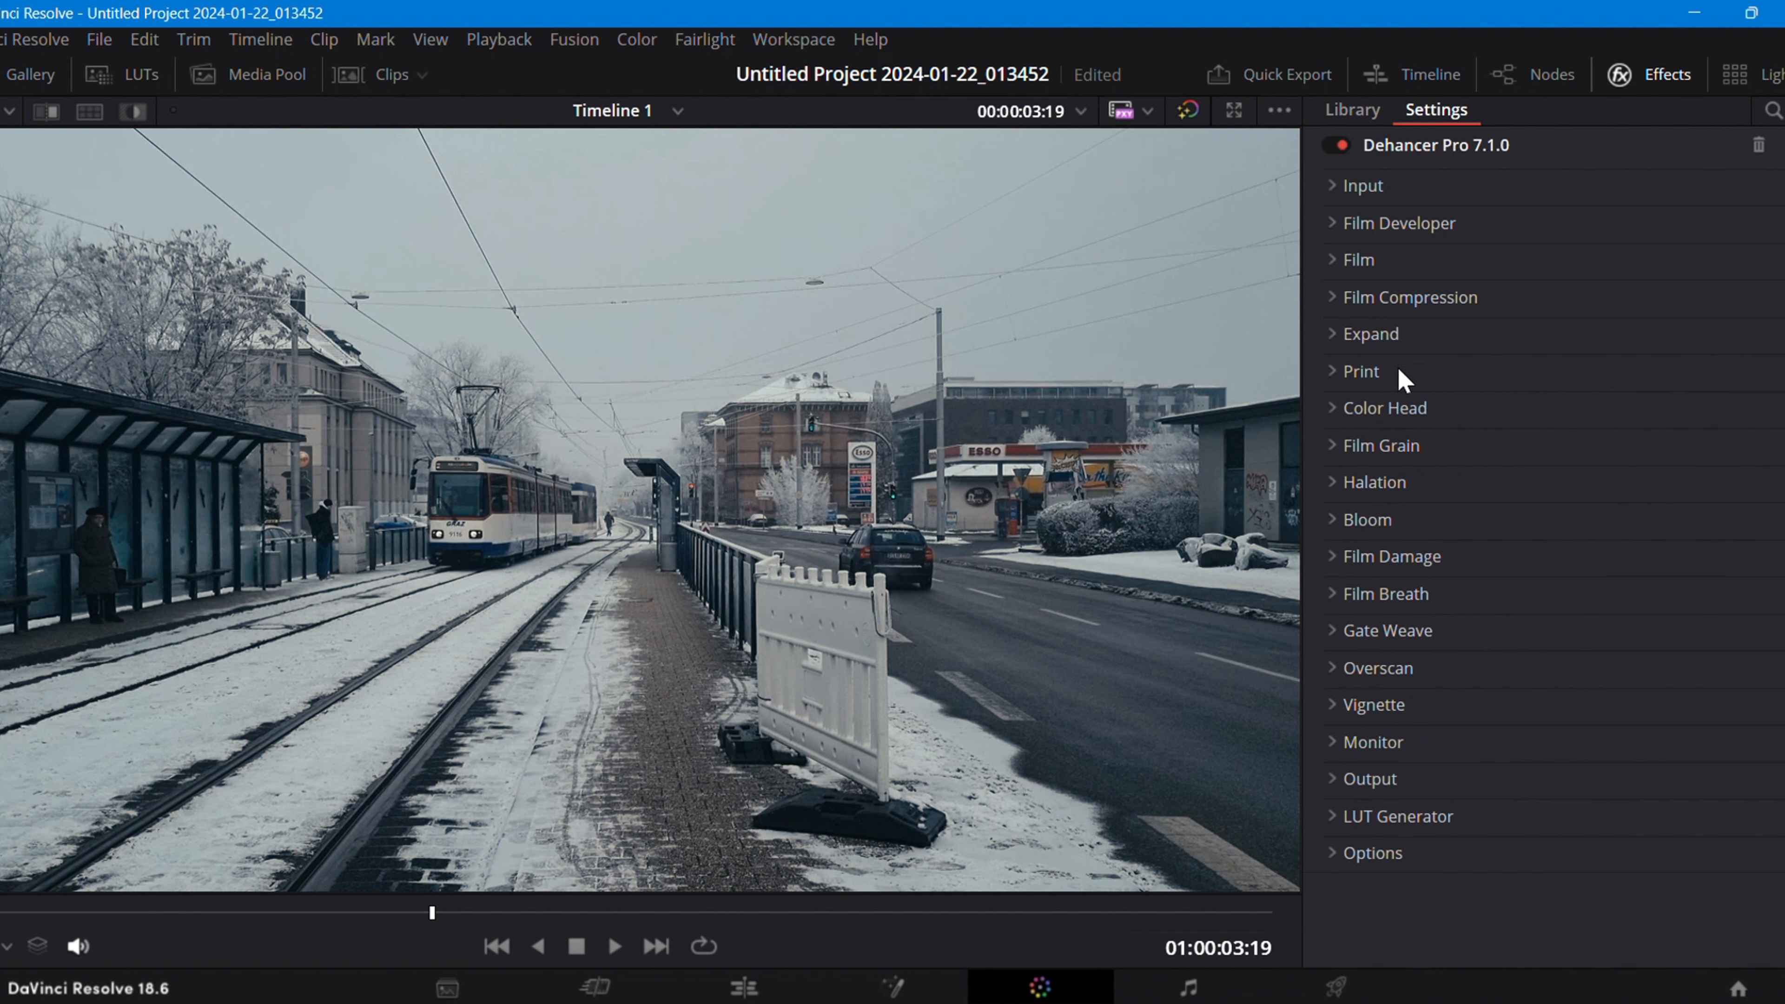
Step: Compare the Linear, Cineon Film Log and Fujifilm 3513 Print film profiles in the Print settings, returning to Kodak 2383 Print Film
left_click(1358, 378)
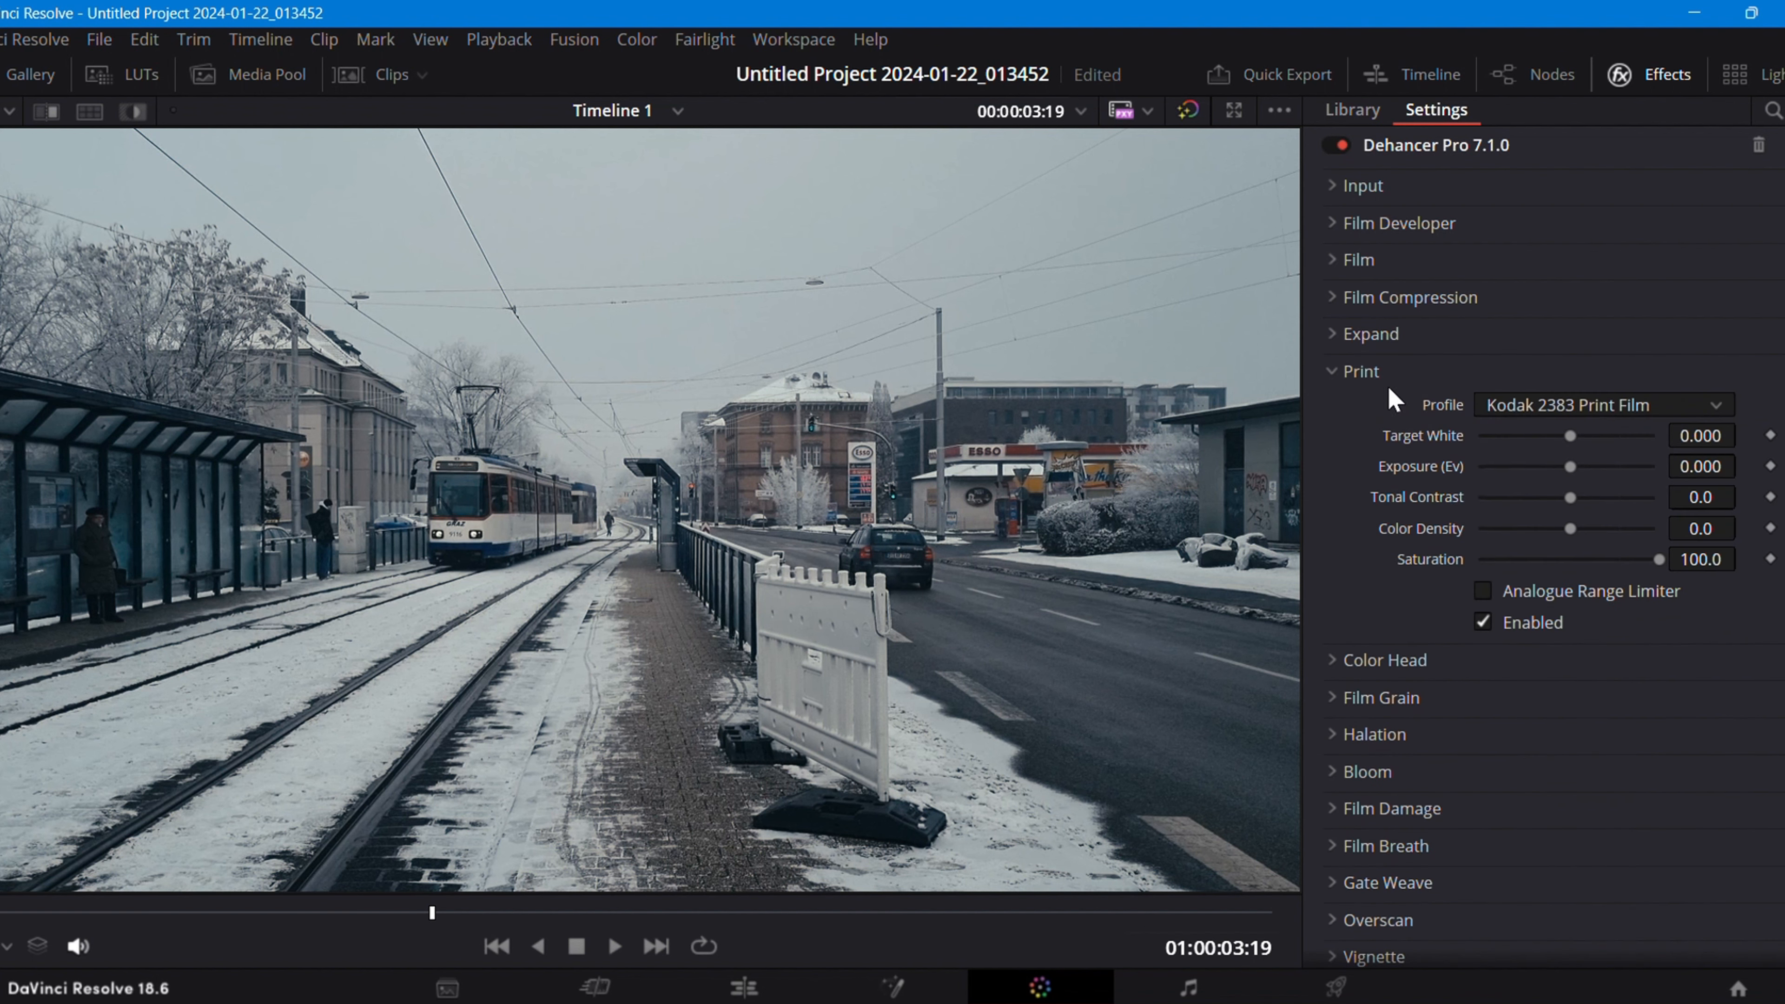
left_click(1520, 408)
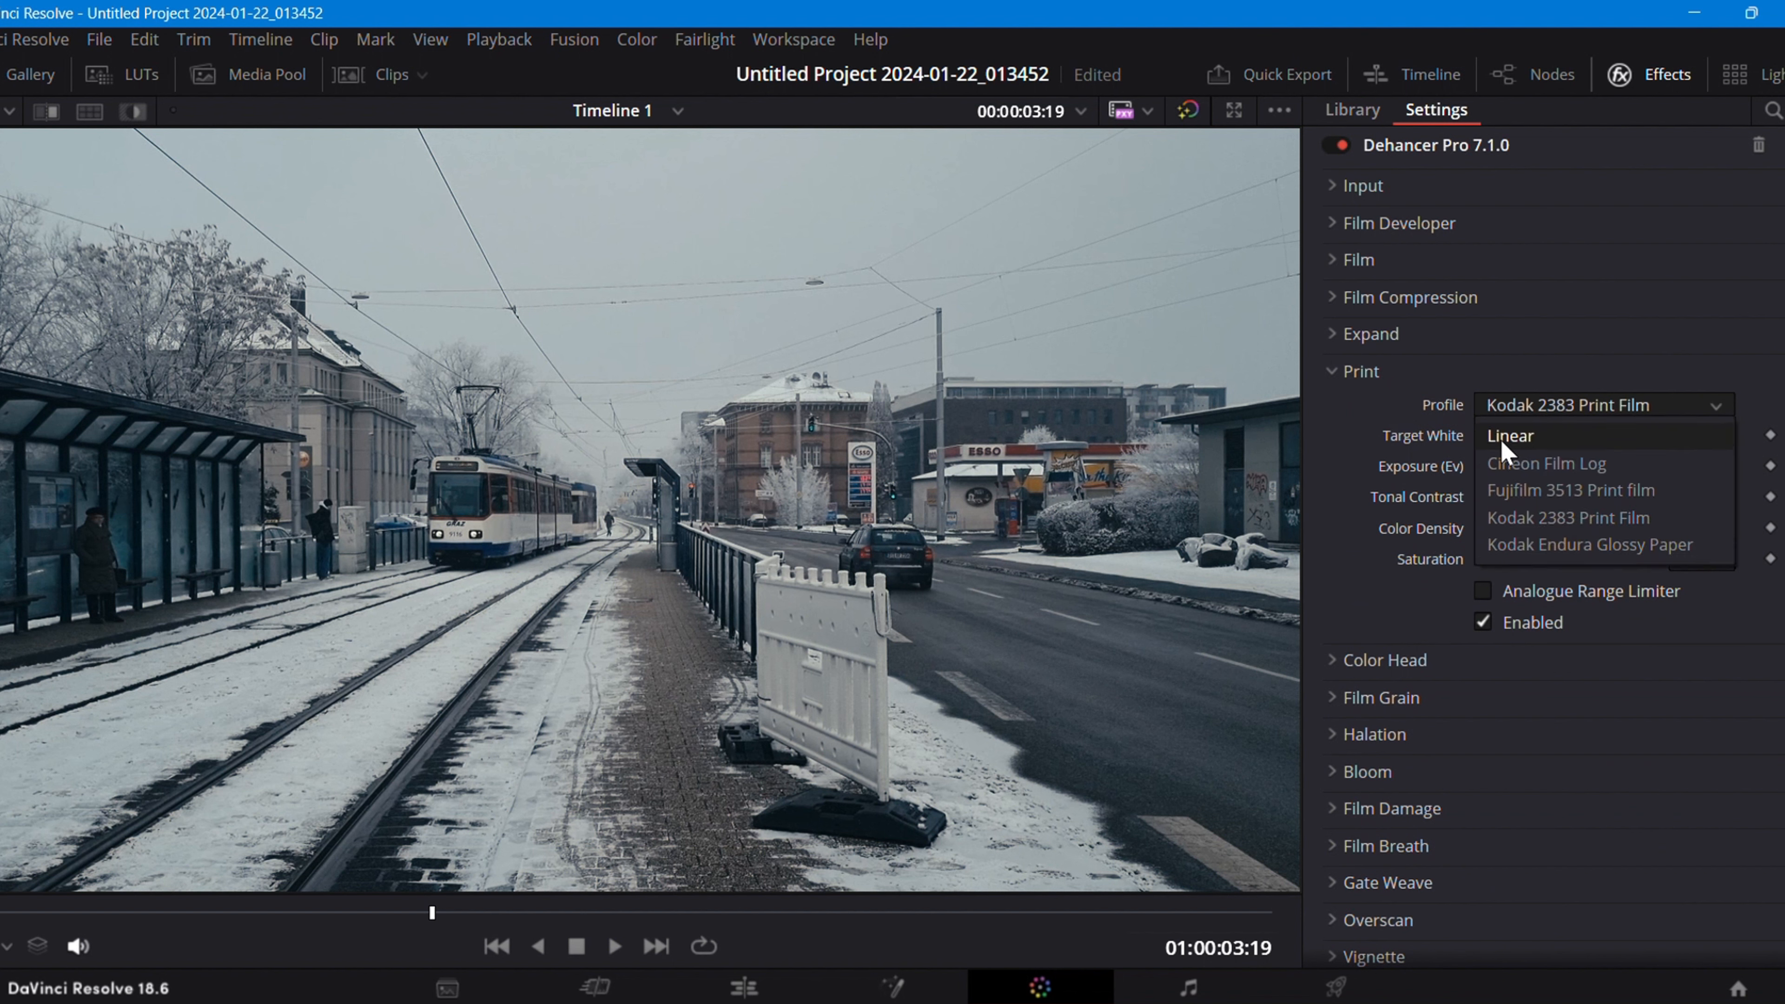
left_click(1525, 441)
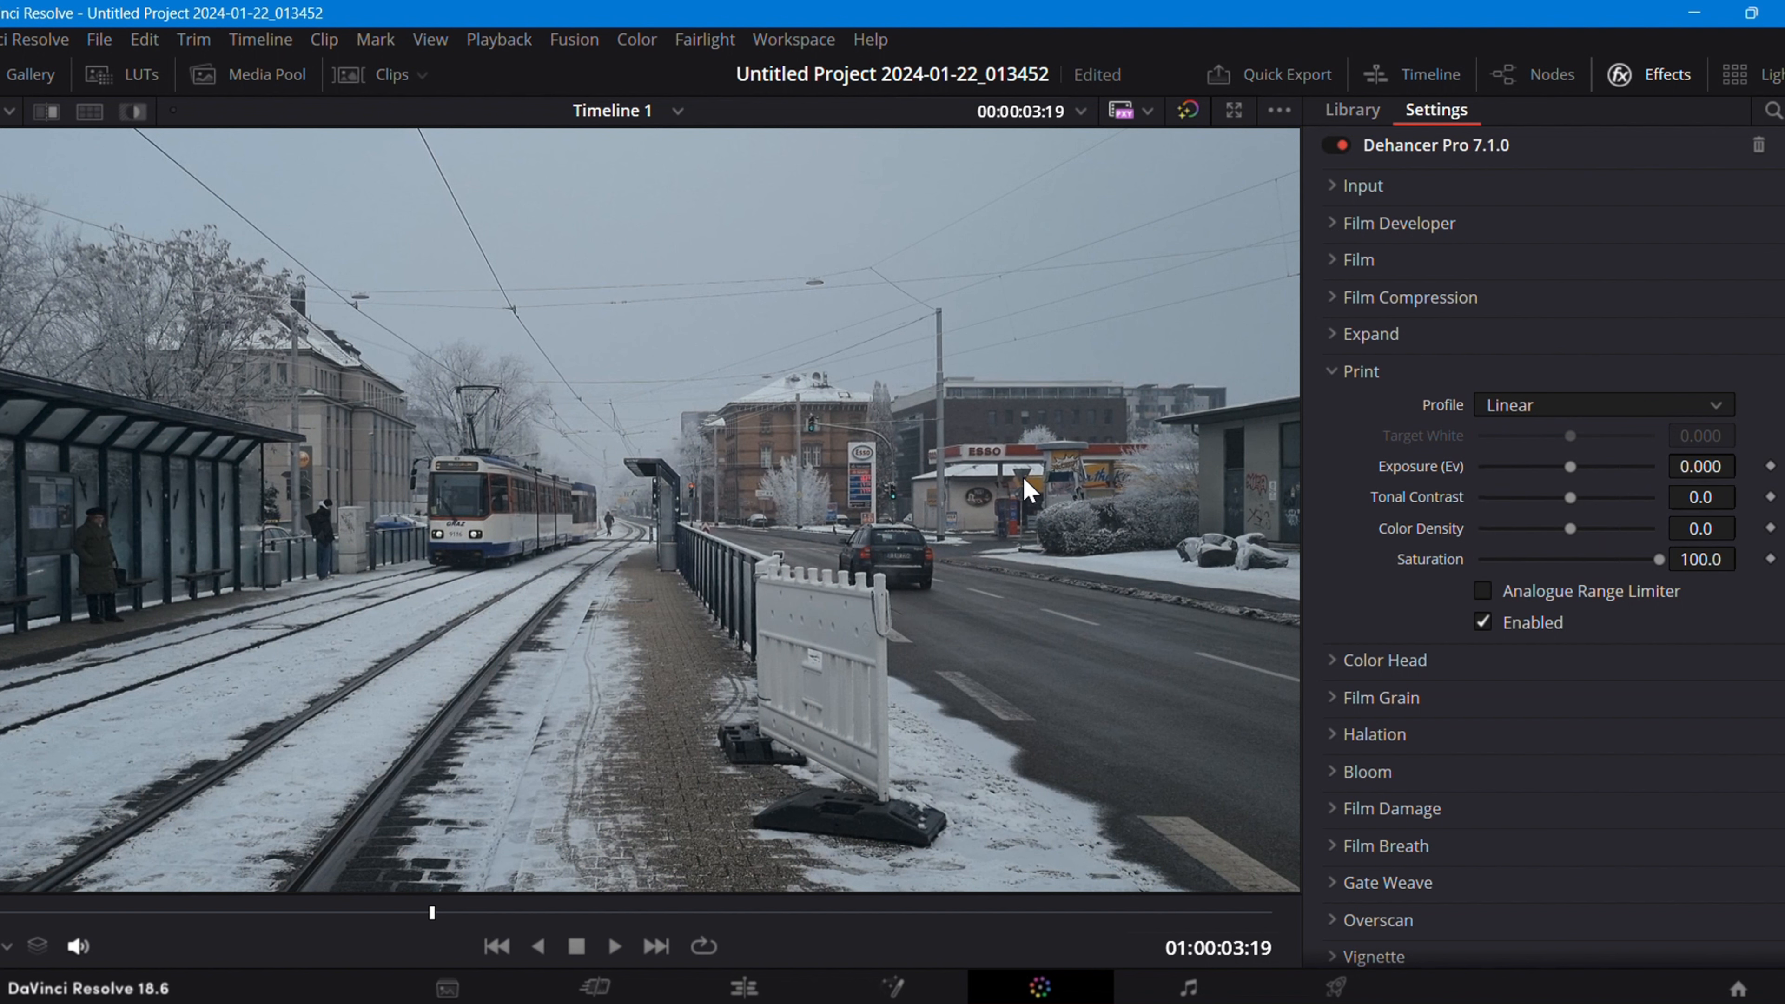
left_click(1596, 415)
left_click(1562, 465)
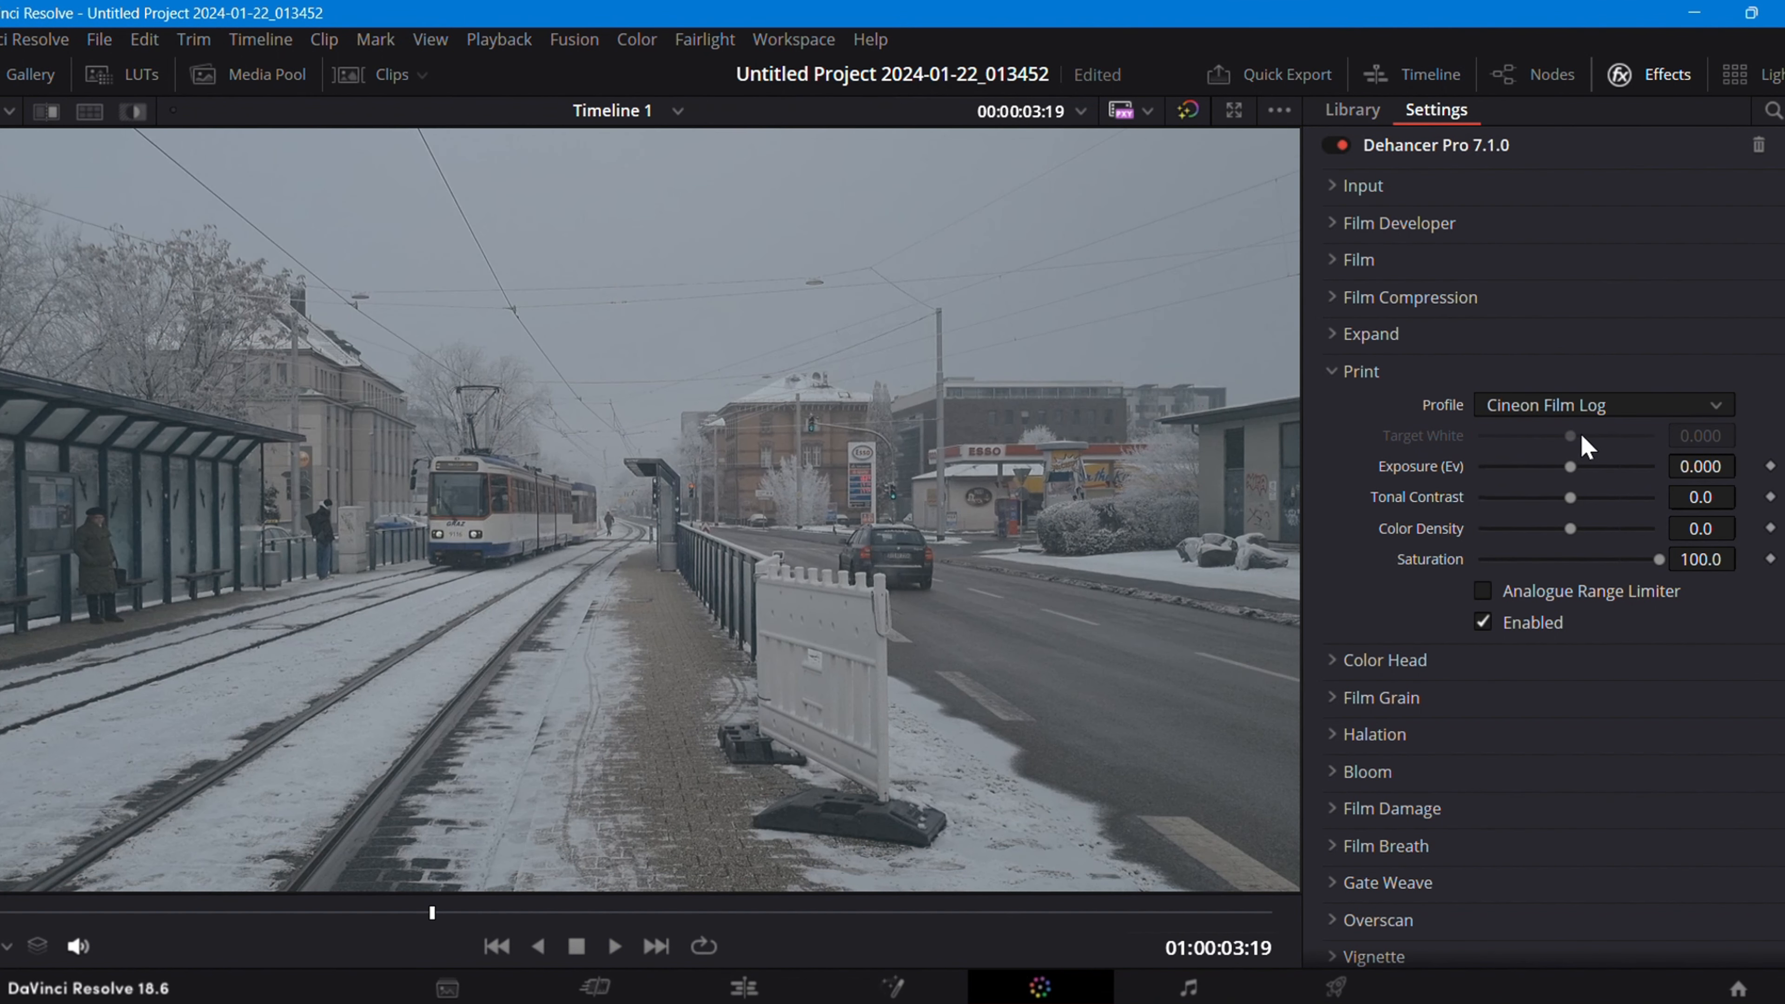
left_click(1598, 408)
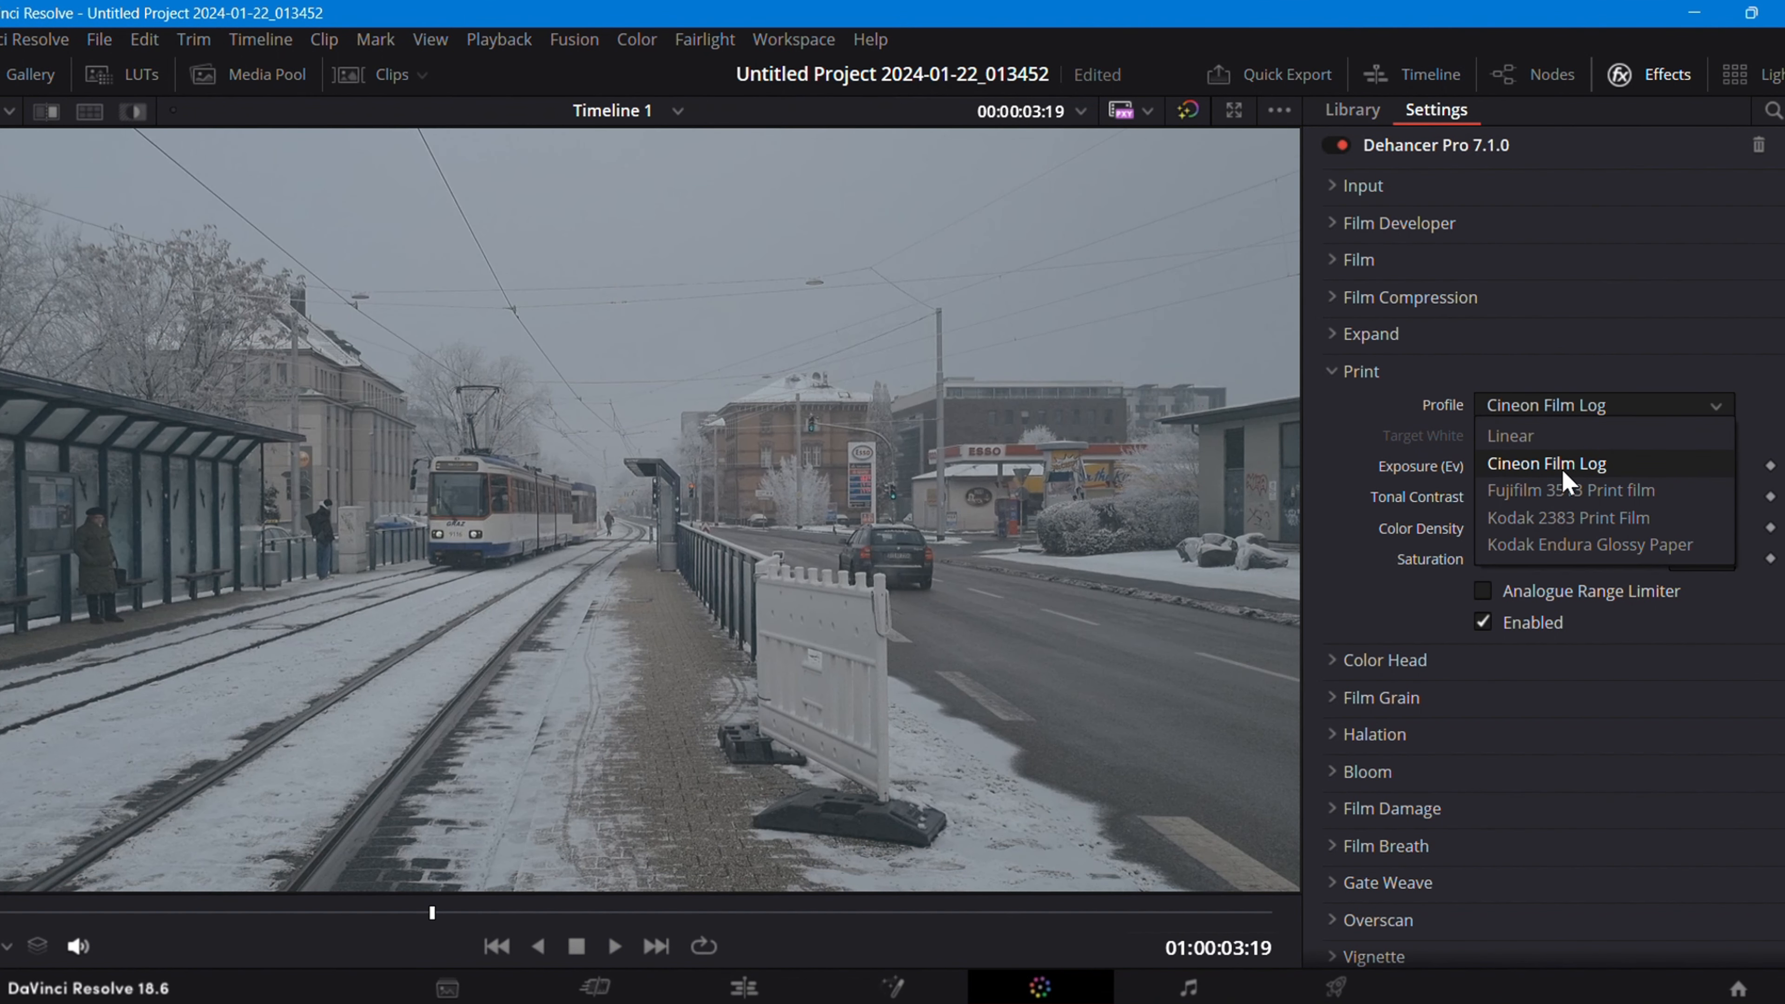
left_click(1543, 495)
left_click(1539, 409)
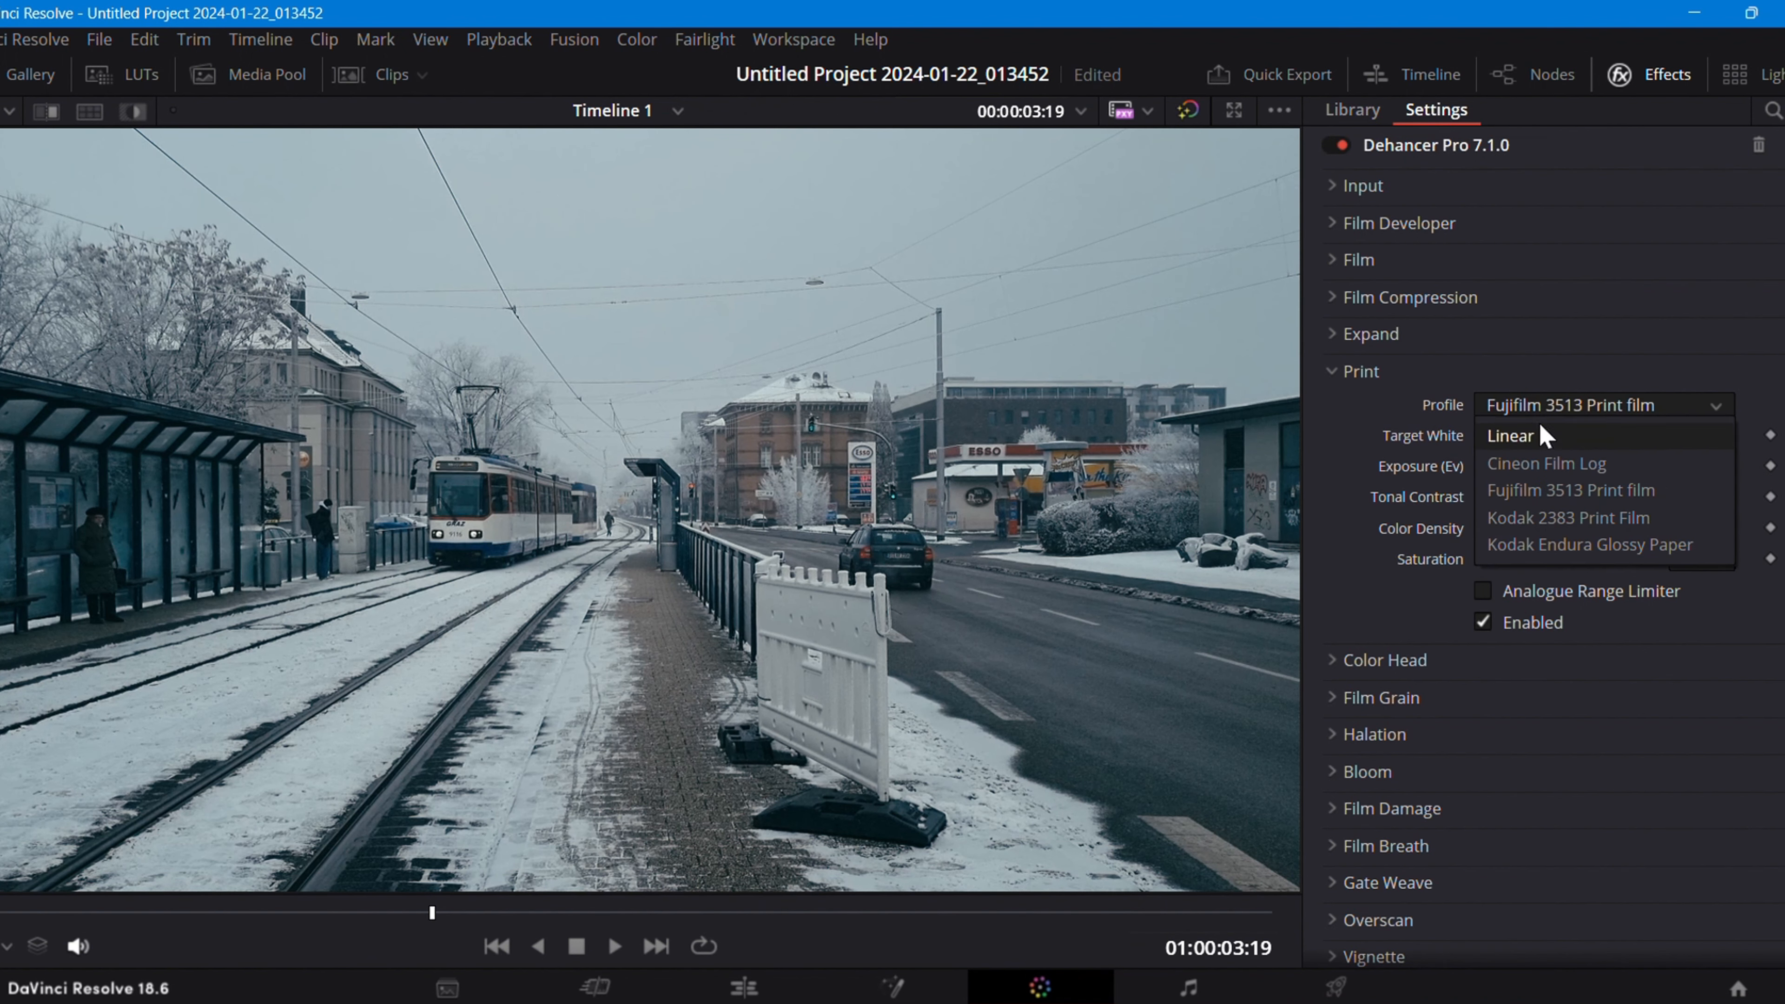
left_click(1518, 534)
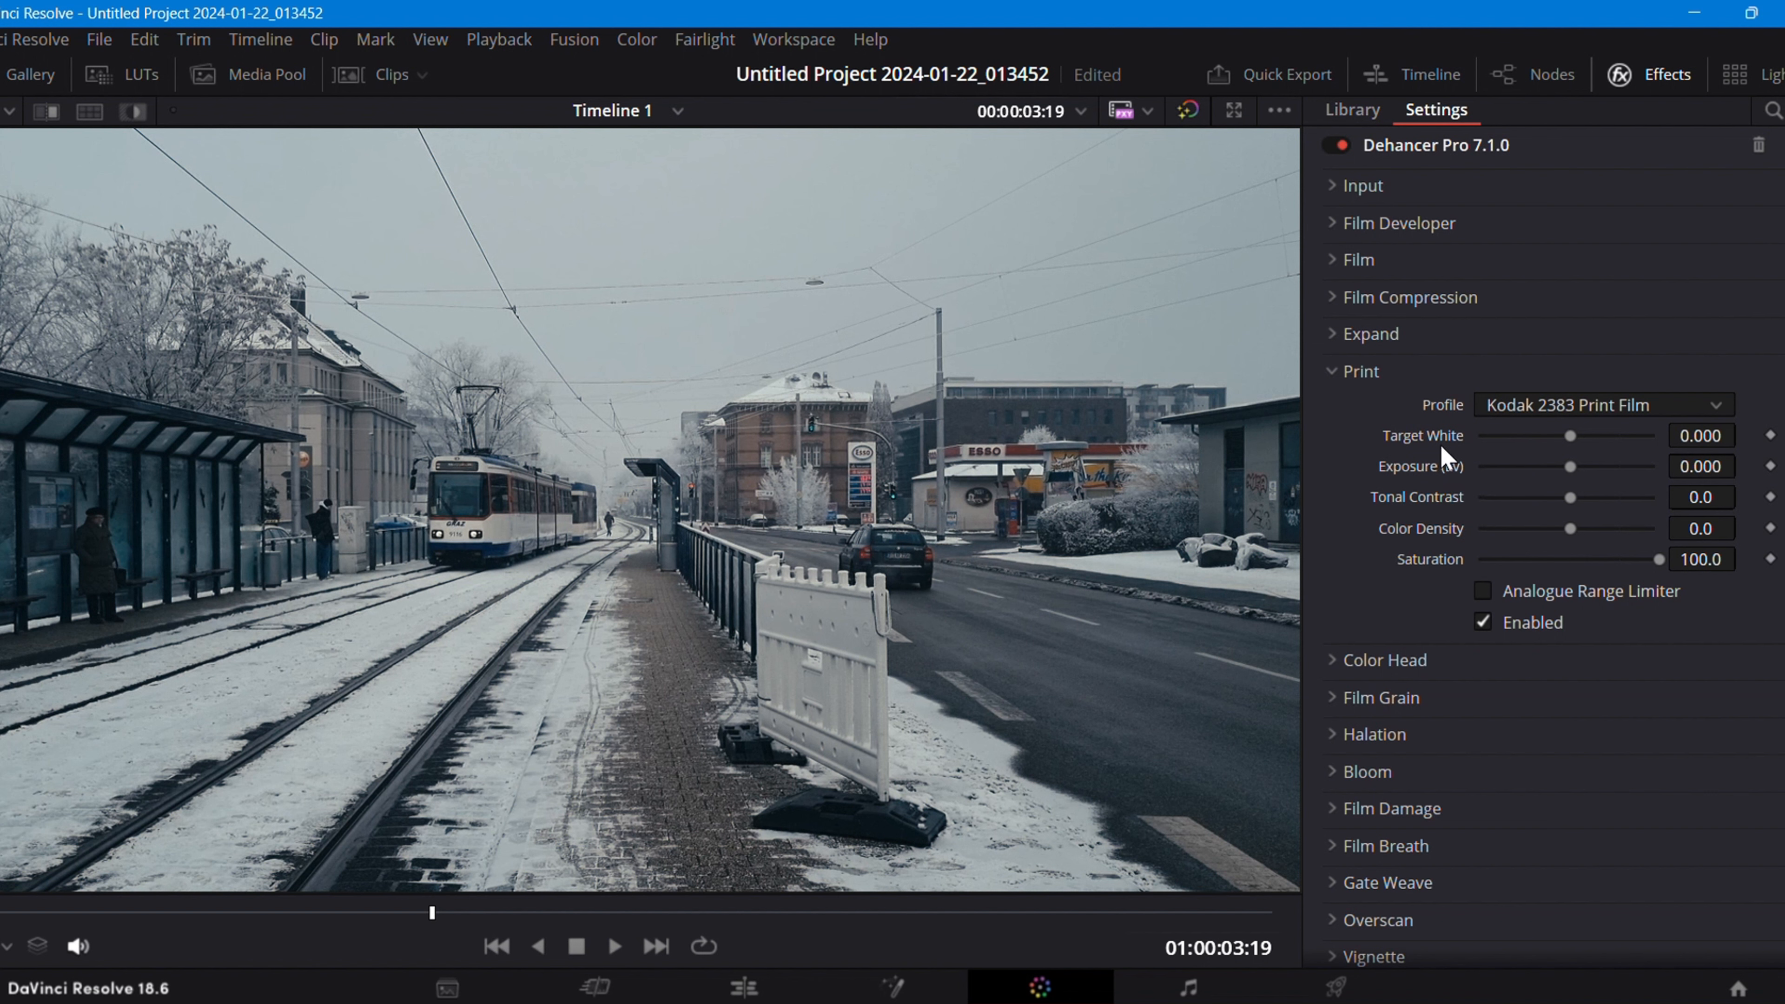
Step: Try the Print target white in both directions and an exposure of about 1.758, resetting each to 0
left_click_drag(1570, 436, 1480, 457)
left_click_drag(1482, 438, 1651, 443)
left_click(1774, 439)
left_click_drag(1571, 466, 1624, 492)
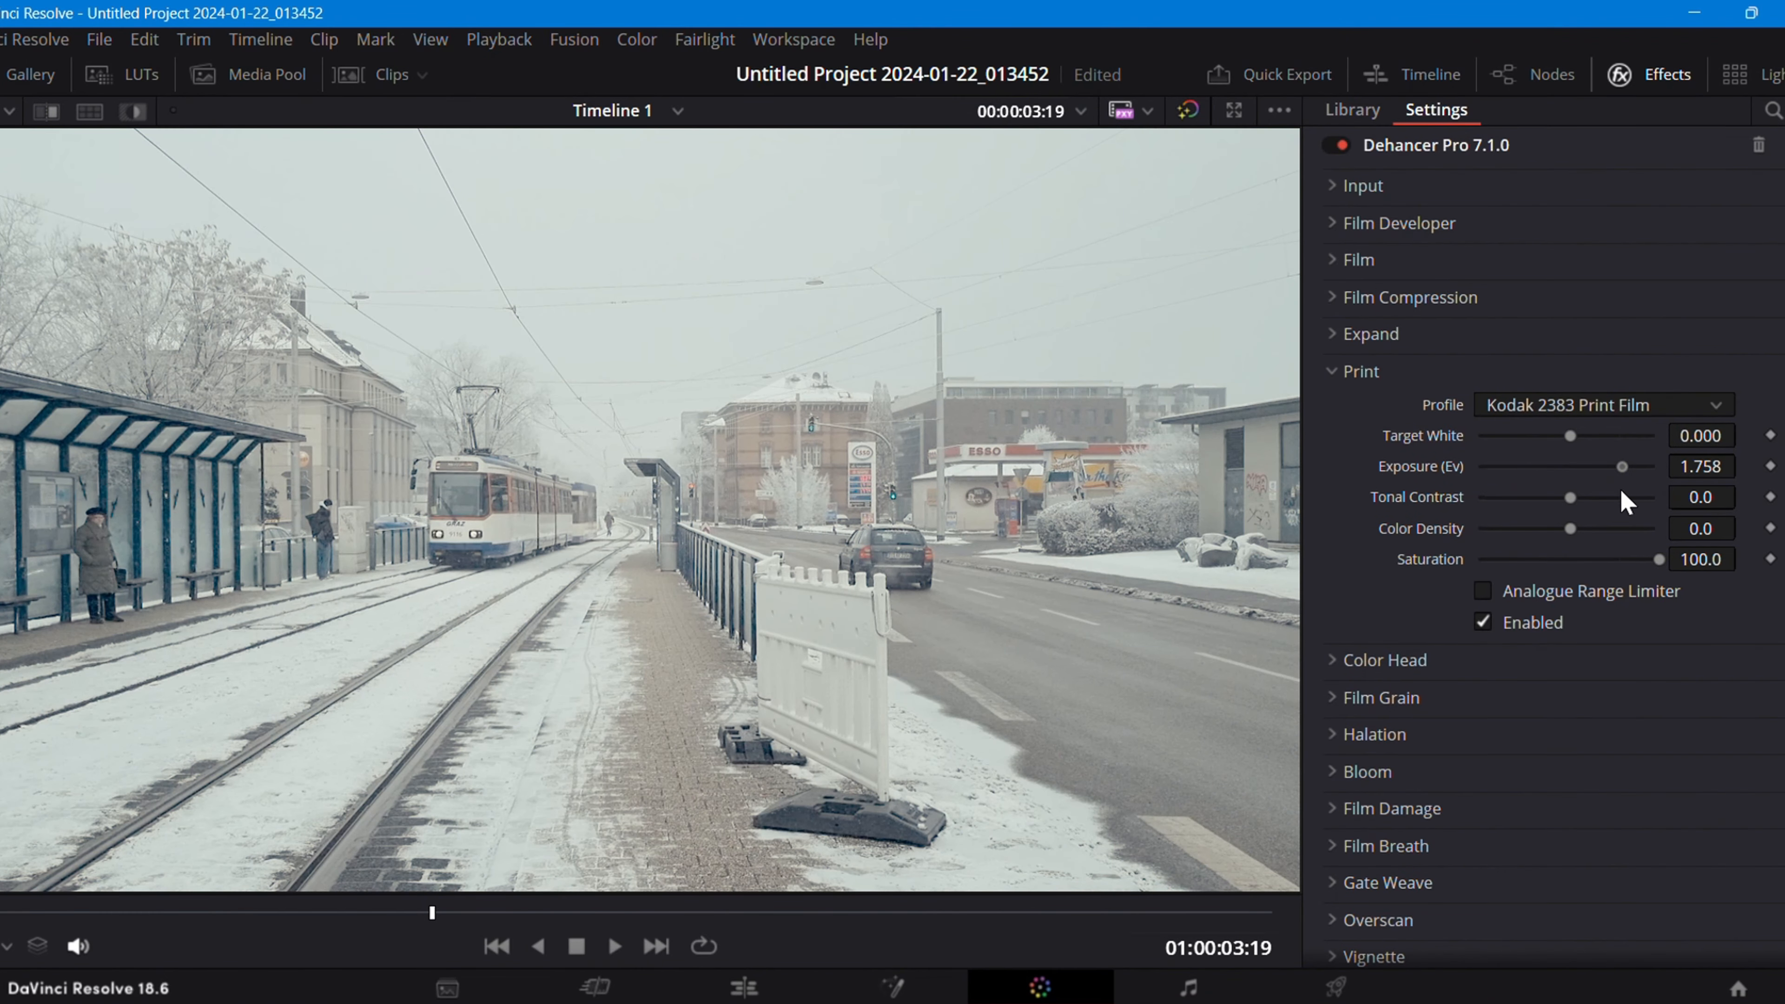
double_click(1614, 467)
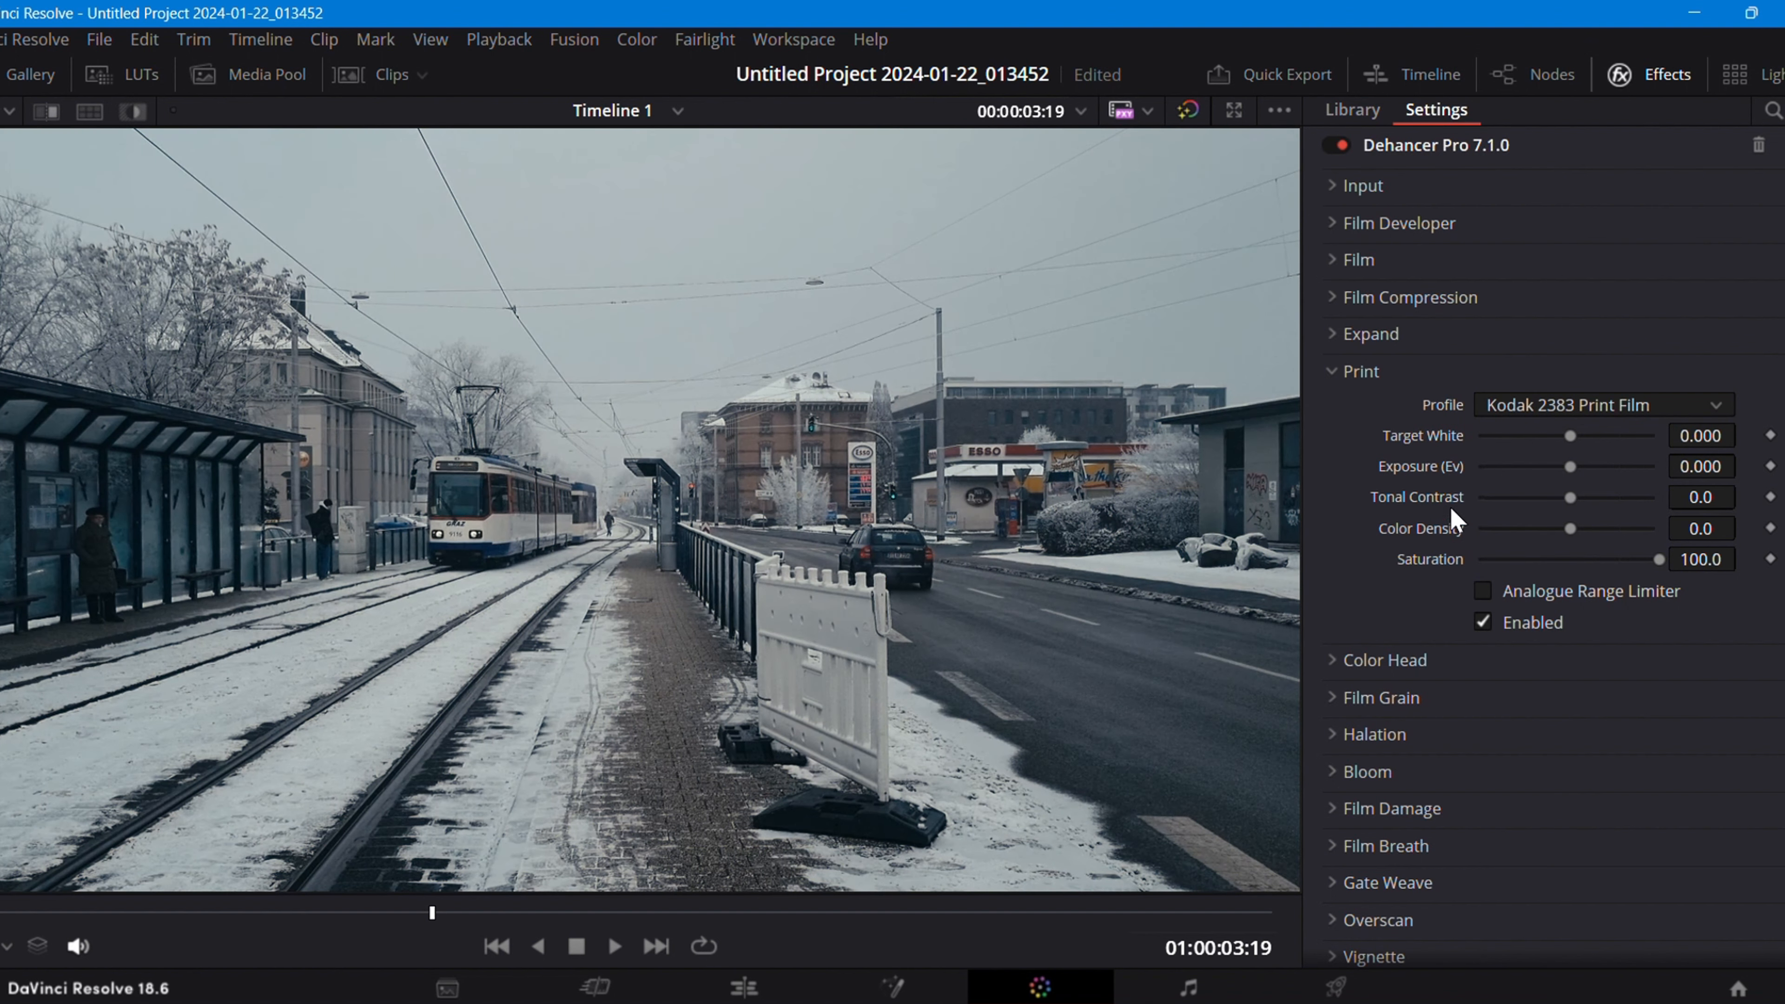
Step: Try adjusting the Print tonal contrast, color density and saturation, and collapse the Print settings
mouse_move(1577, 503)
left_mouse_down()
mouse_move(1511, 503)
mouse_move(1666, 502)
mouse_move(1579, 513)
left_mouse_up()
left_click_drag(1570, 529, 1735, 528)
mouse_move(1658, 561)
left_mouse_down()
mouse_move(1425, 569)
mouse_move(1669, 561)
left_mouse_up()
scroll(1375, 299, "down", 2)
left_click(1376, 302)
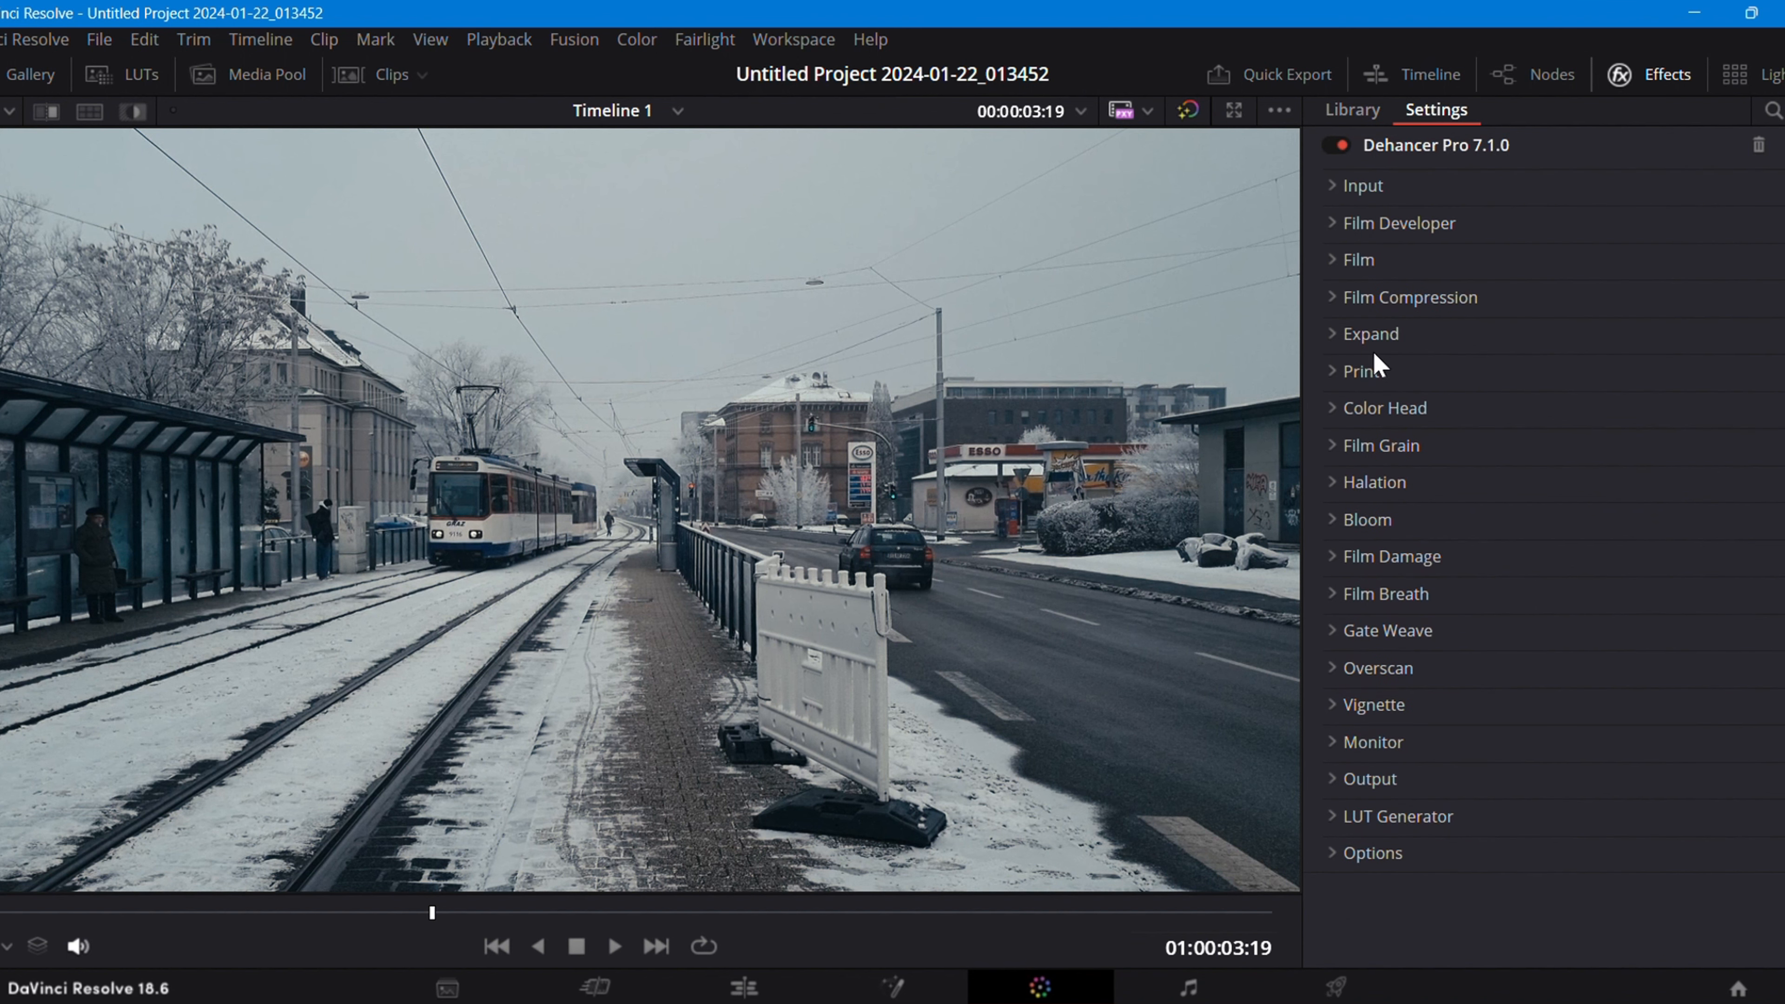
Step: Try the Color Head's Yellow - Blue at -50 and toward blue, and Magenta - Green at 50, resetting both to 0
left_click(1377, 416)
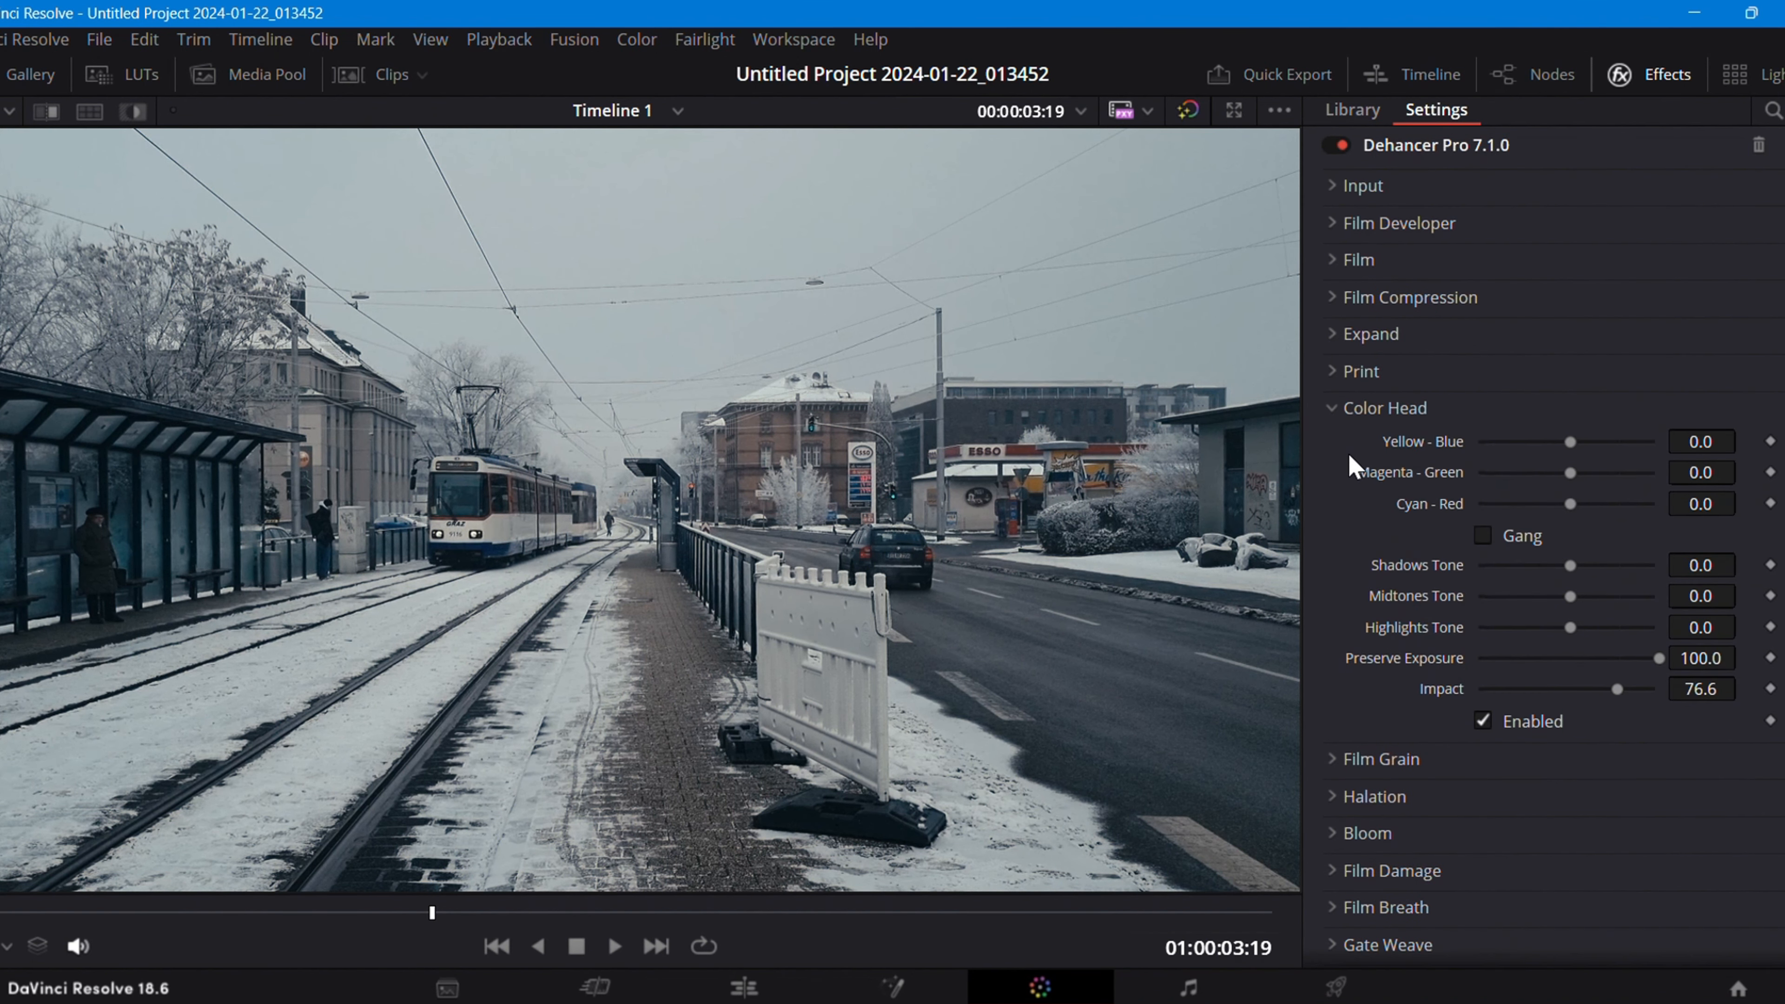
scroll(1352, 415, "down", 1)
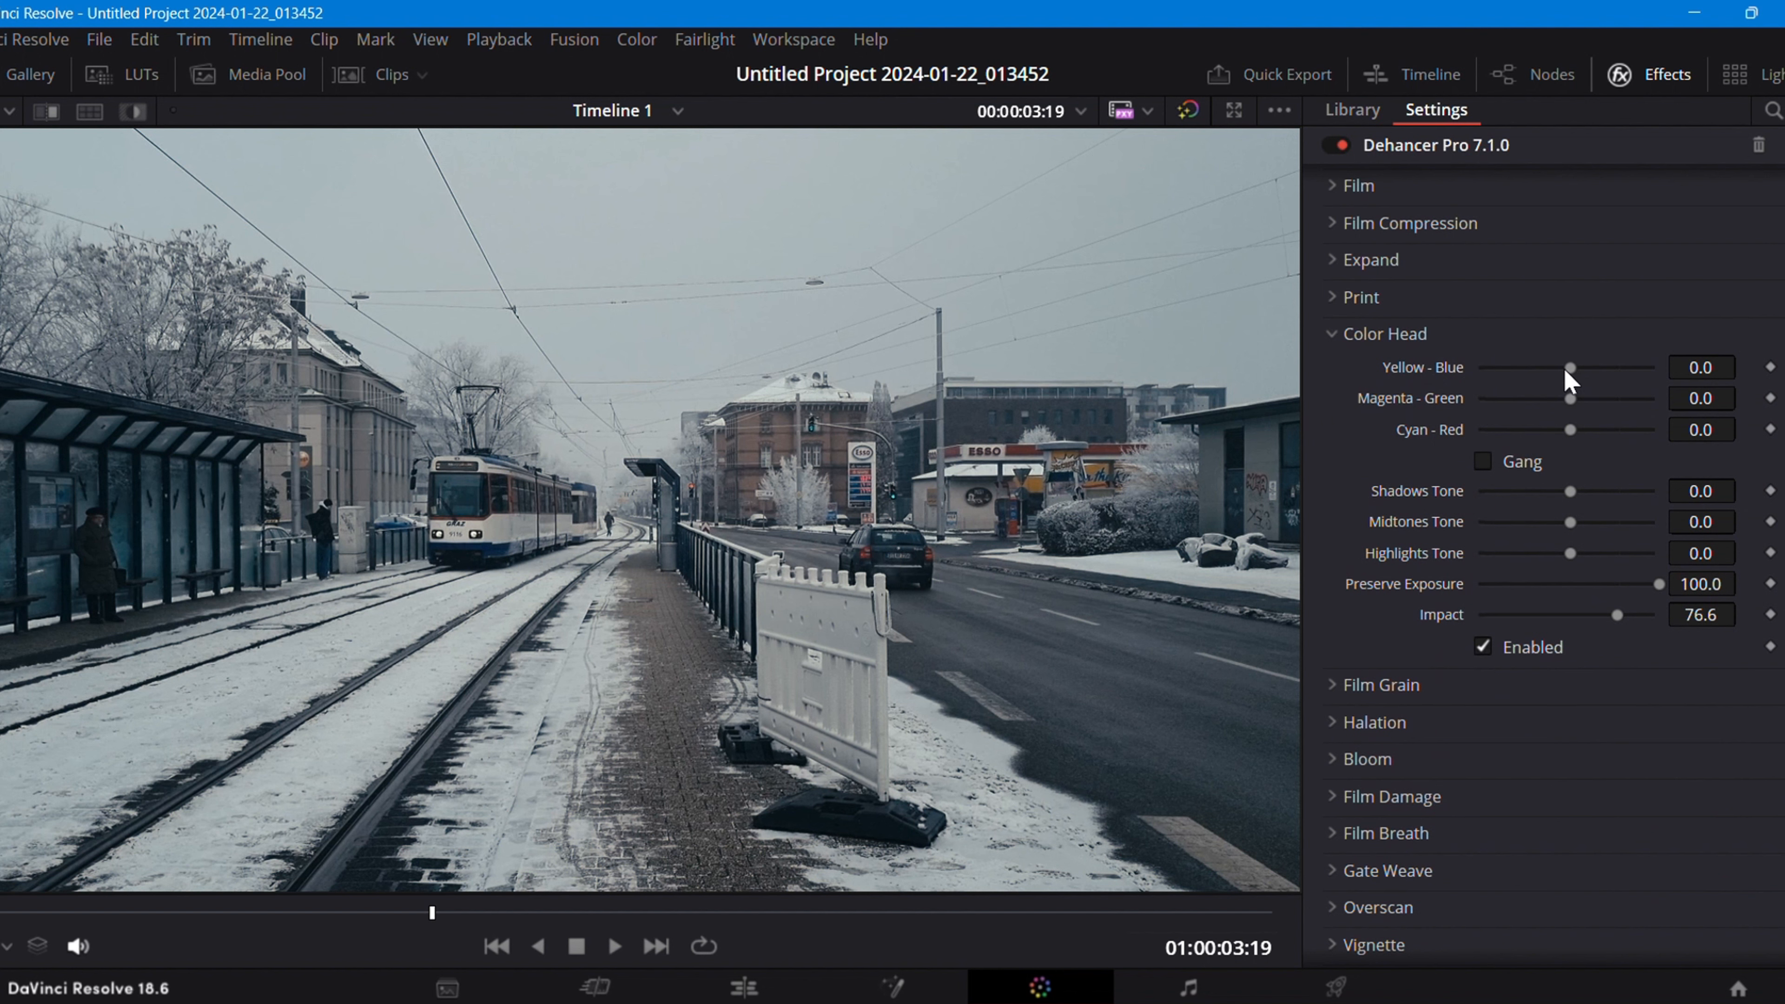
left_click_drag(1567, 372, 1479, 387)
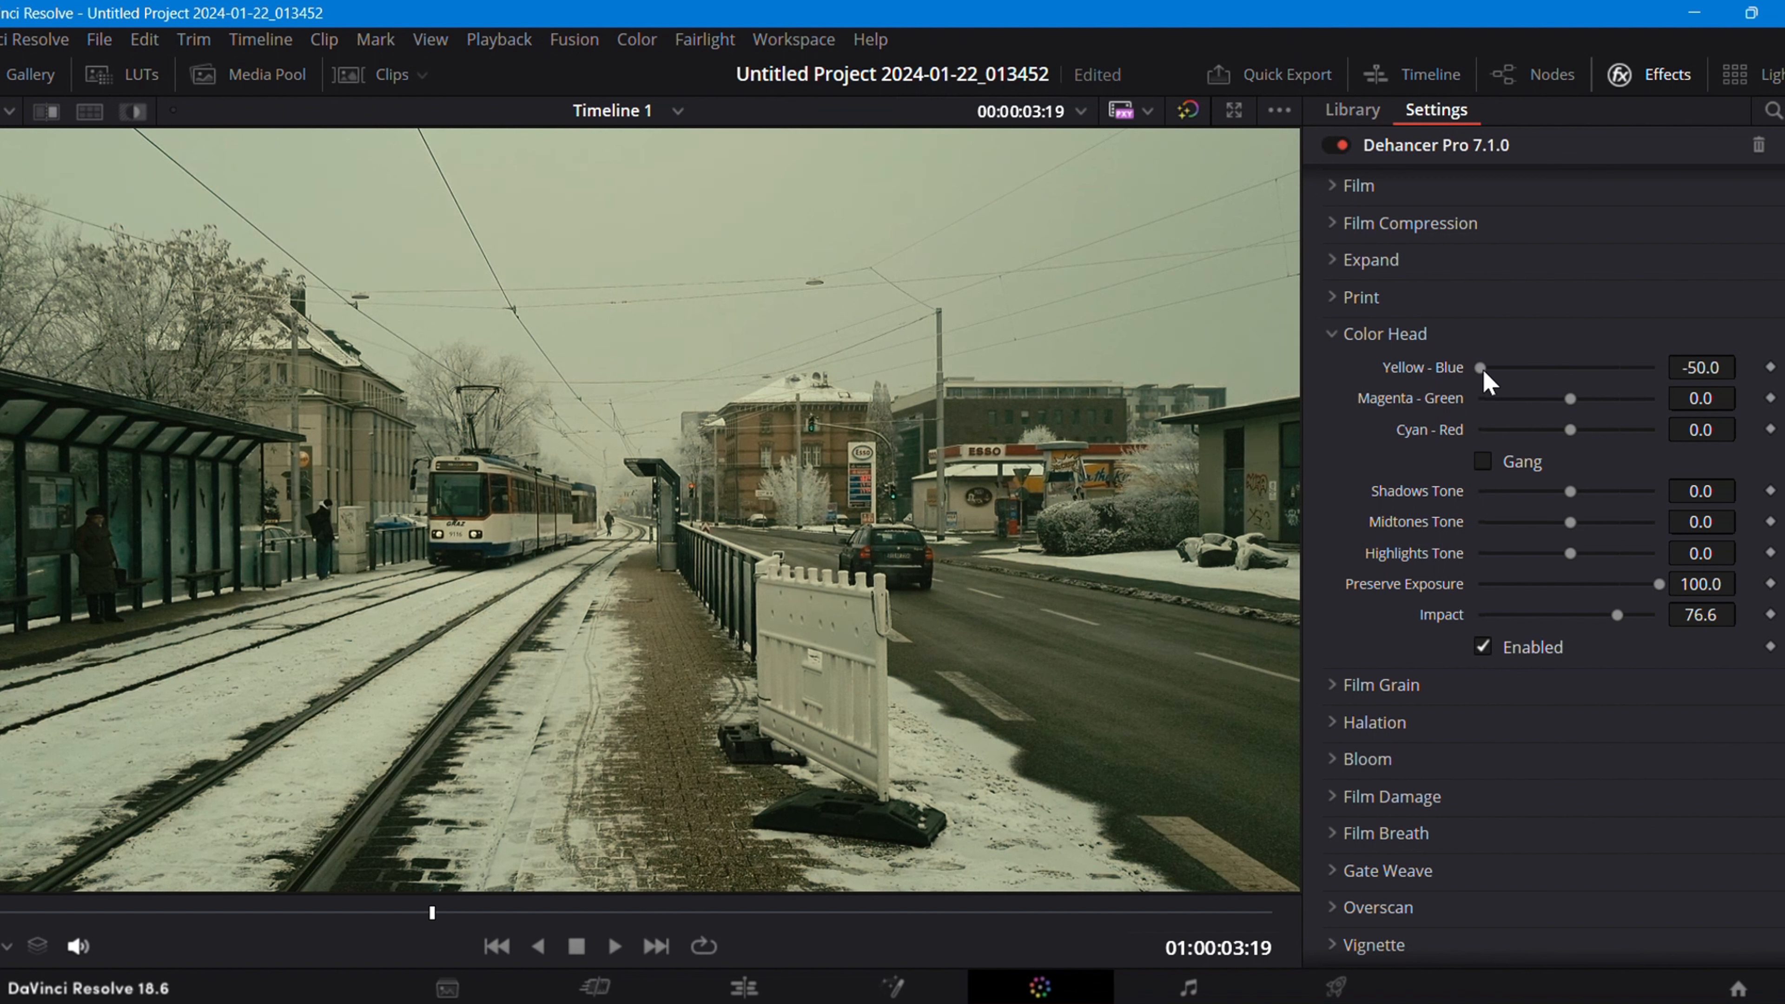
left_click_drag(1481, 368, 1694, 383)
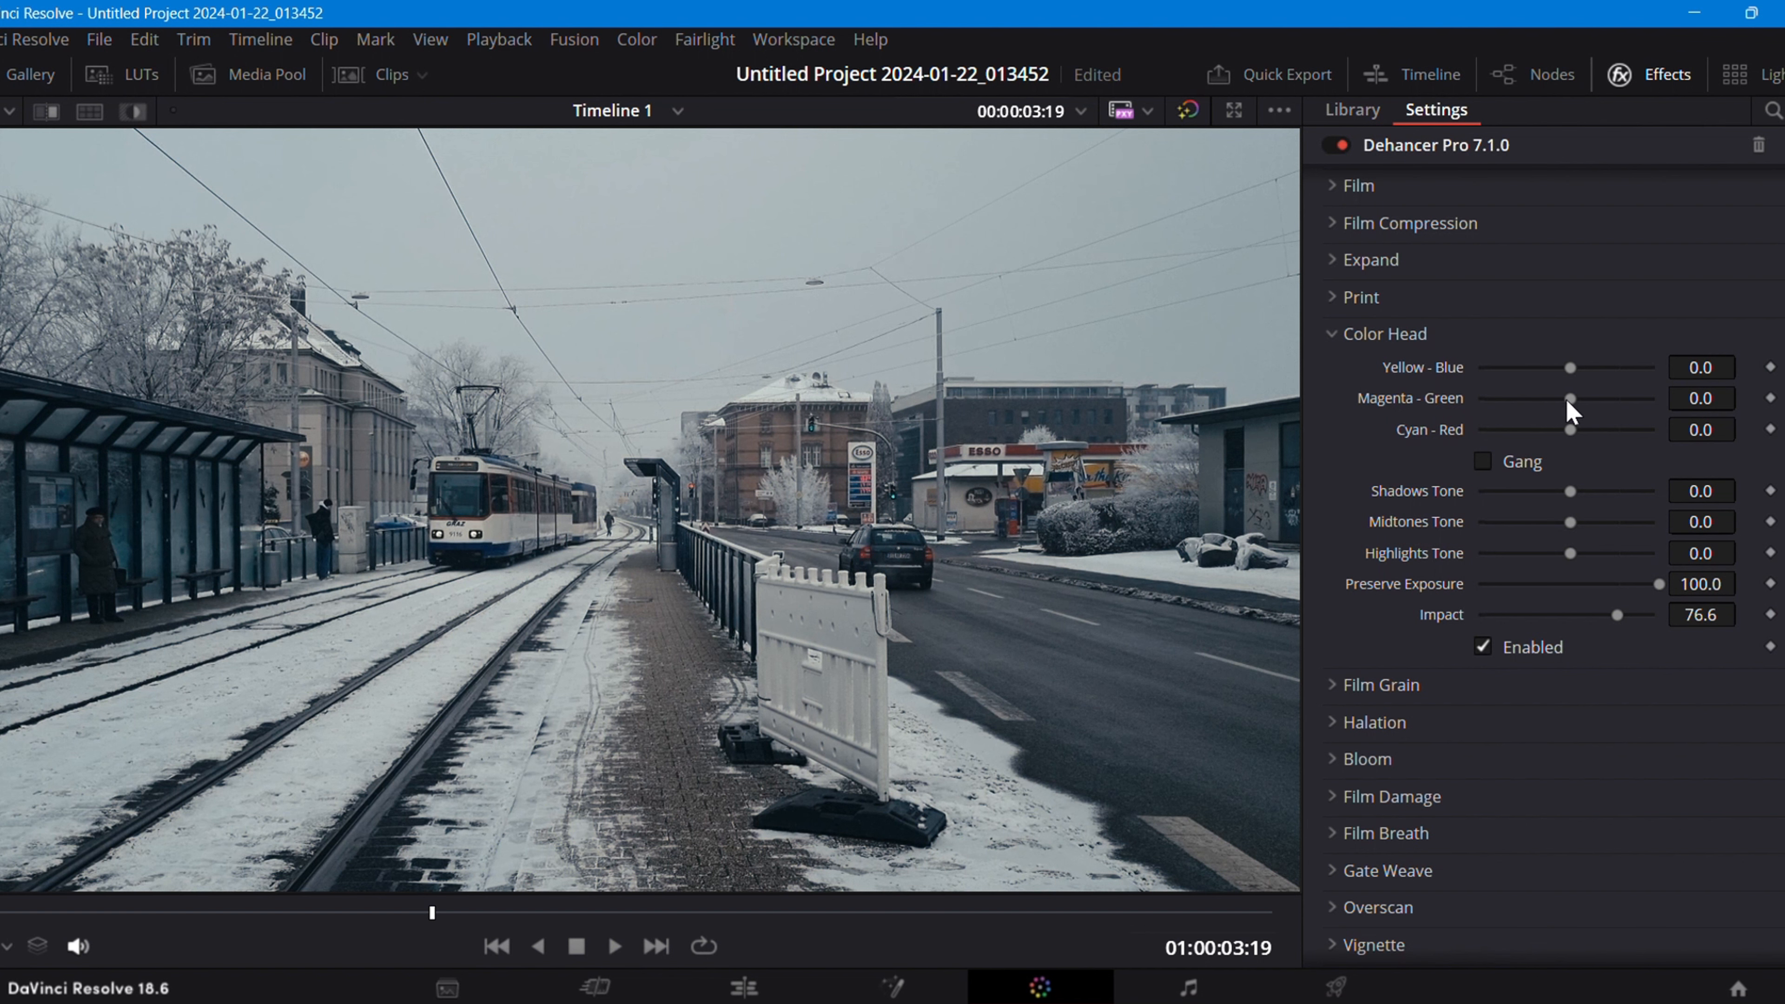
left_click_drag(1570, 401, 1725, 401)
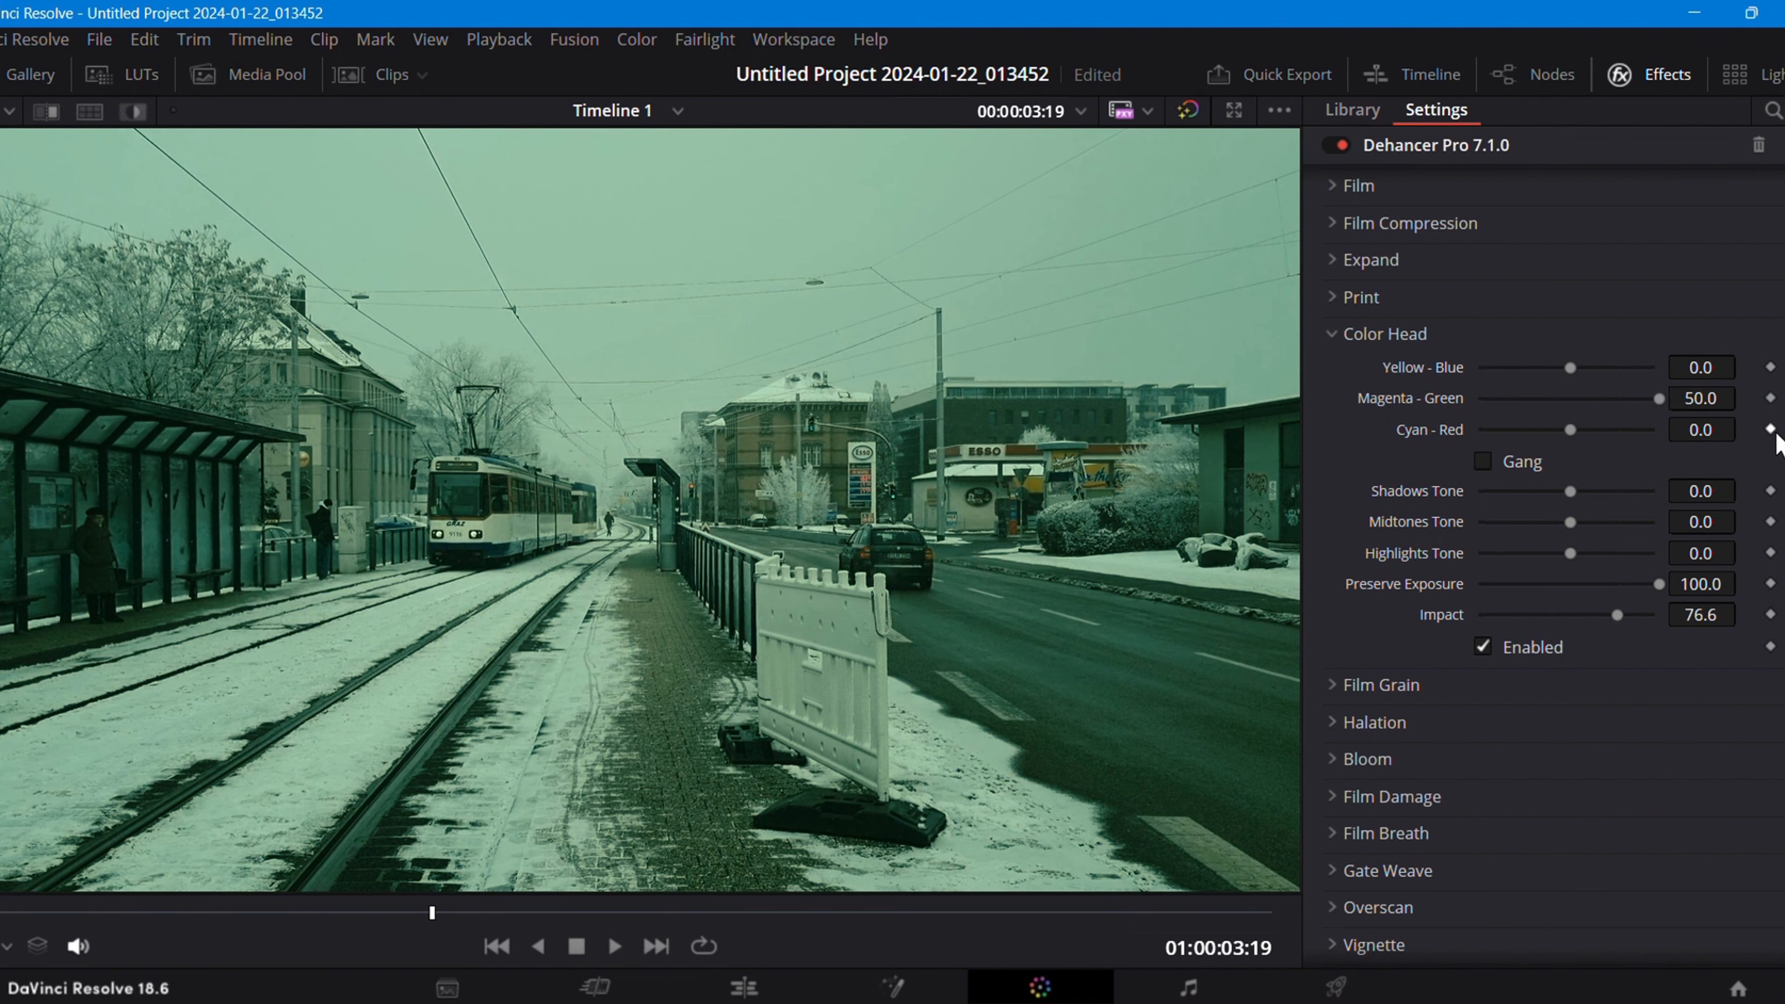
double_click(1434, 398)
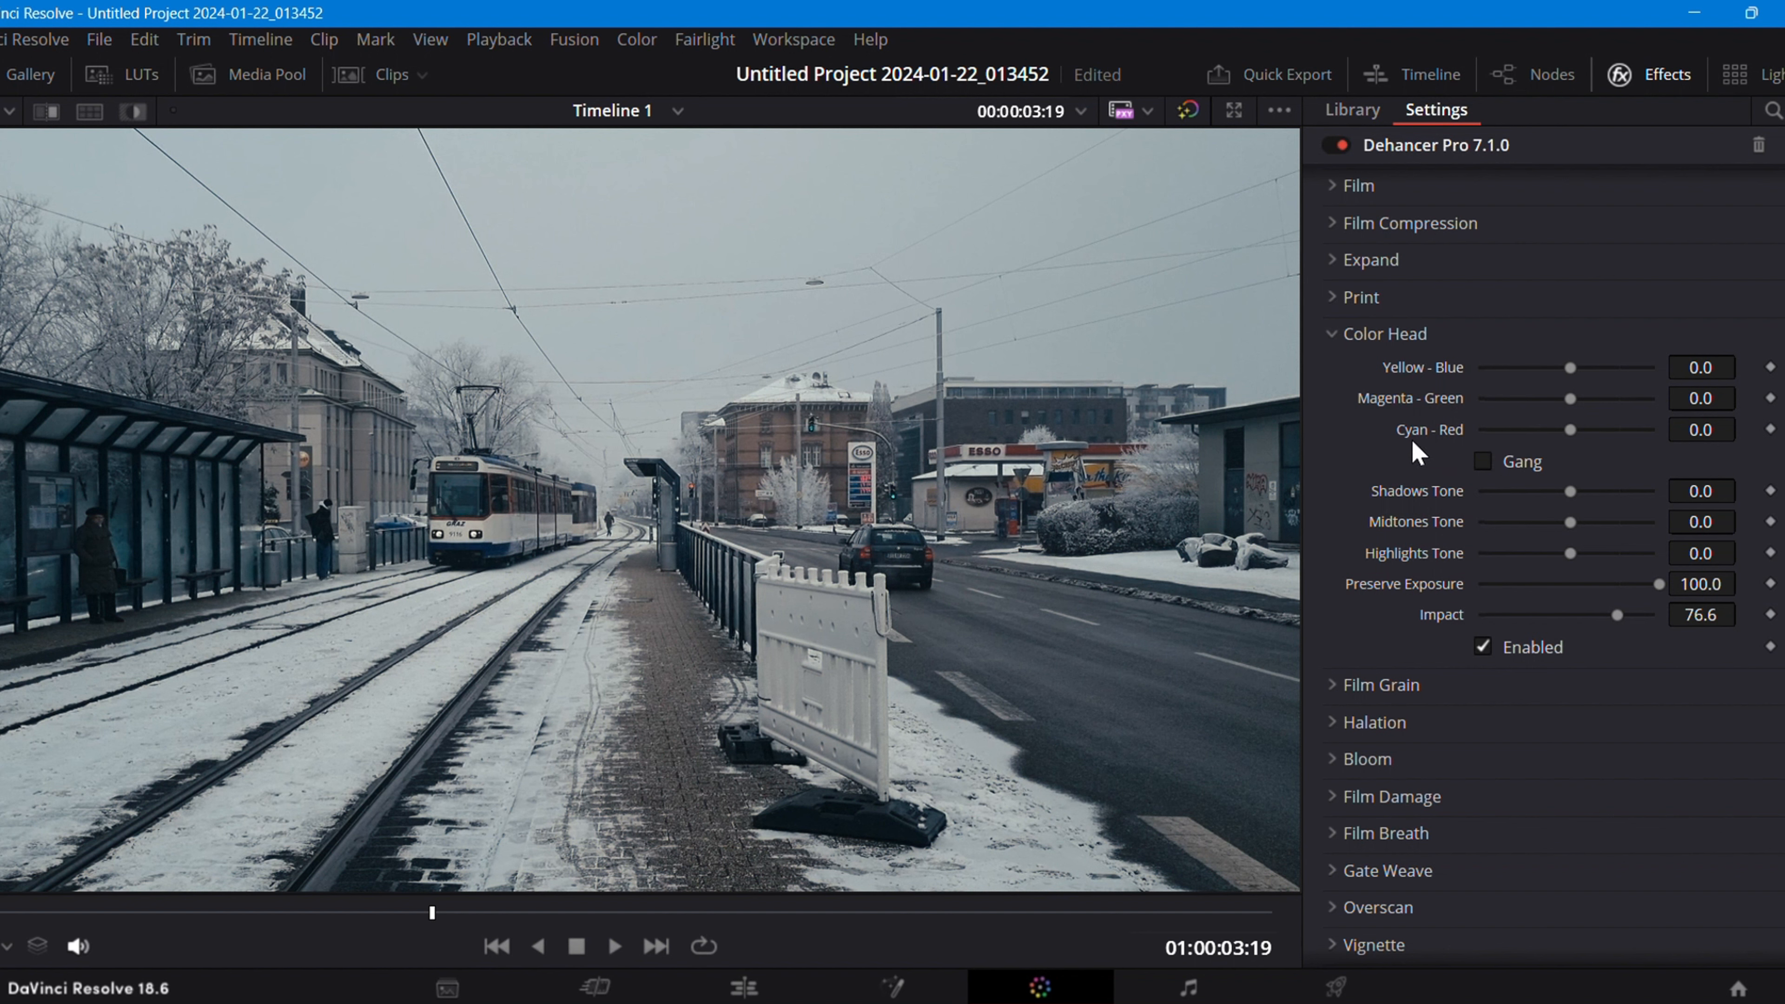
Step: Try the Color Head's Cyan - Red toward red and a shifted Shadows Tone, reset both to 0, and collapse the section
left_click_drag(1570, 430, 1734, 464)
double_click(1659, 430)
mouse_move(1485, 504)
left_mouse_down()
mouse_move(1678, 502)
mouse_move(1570, 520)
mouse_move(1509, 502)
left_mouse_up()
double_click(1553, 491)
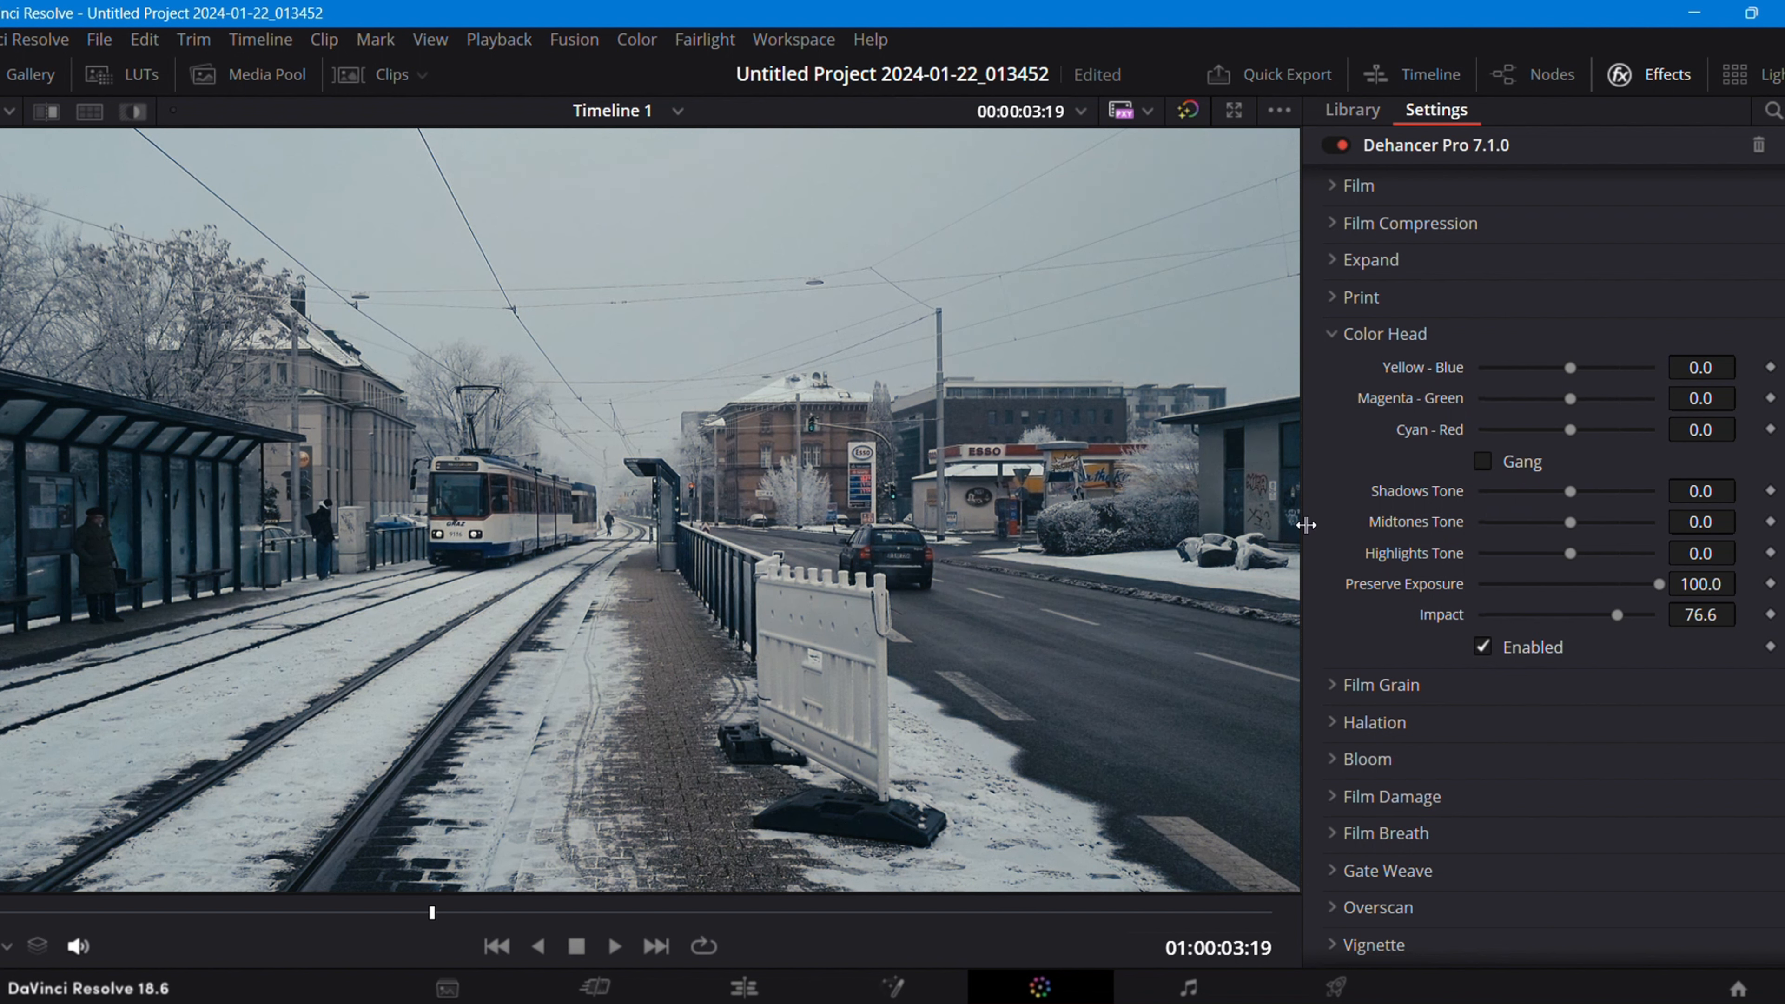
left_click(1358, 343)
Step: Compare Film Grain amounts of 0.7 and 100 on a magnified view of the tram shot
left_click(1377, 450)
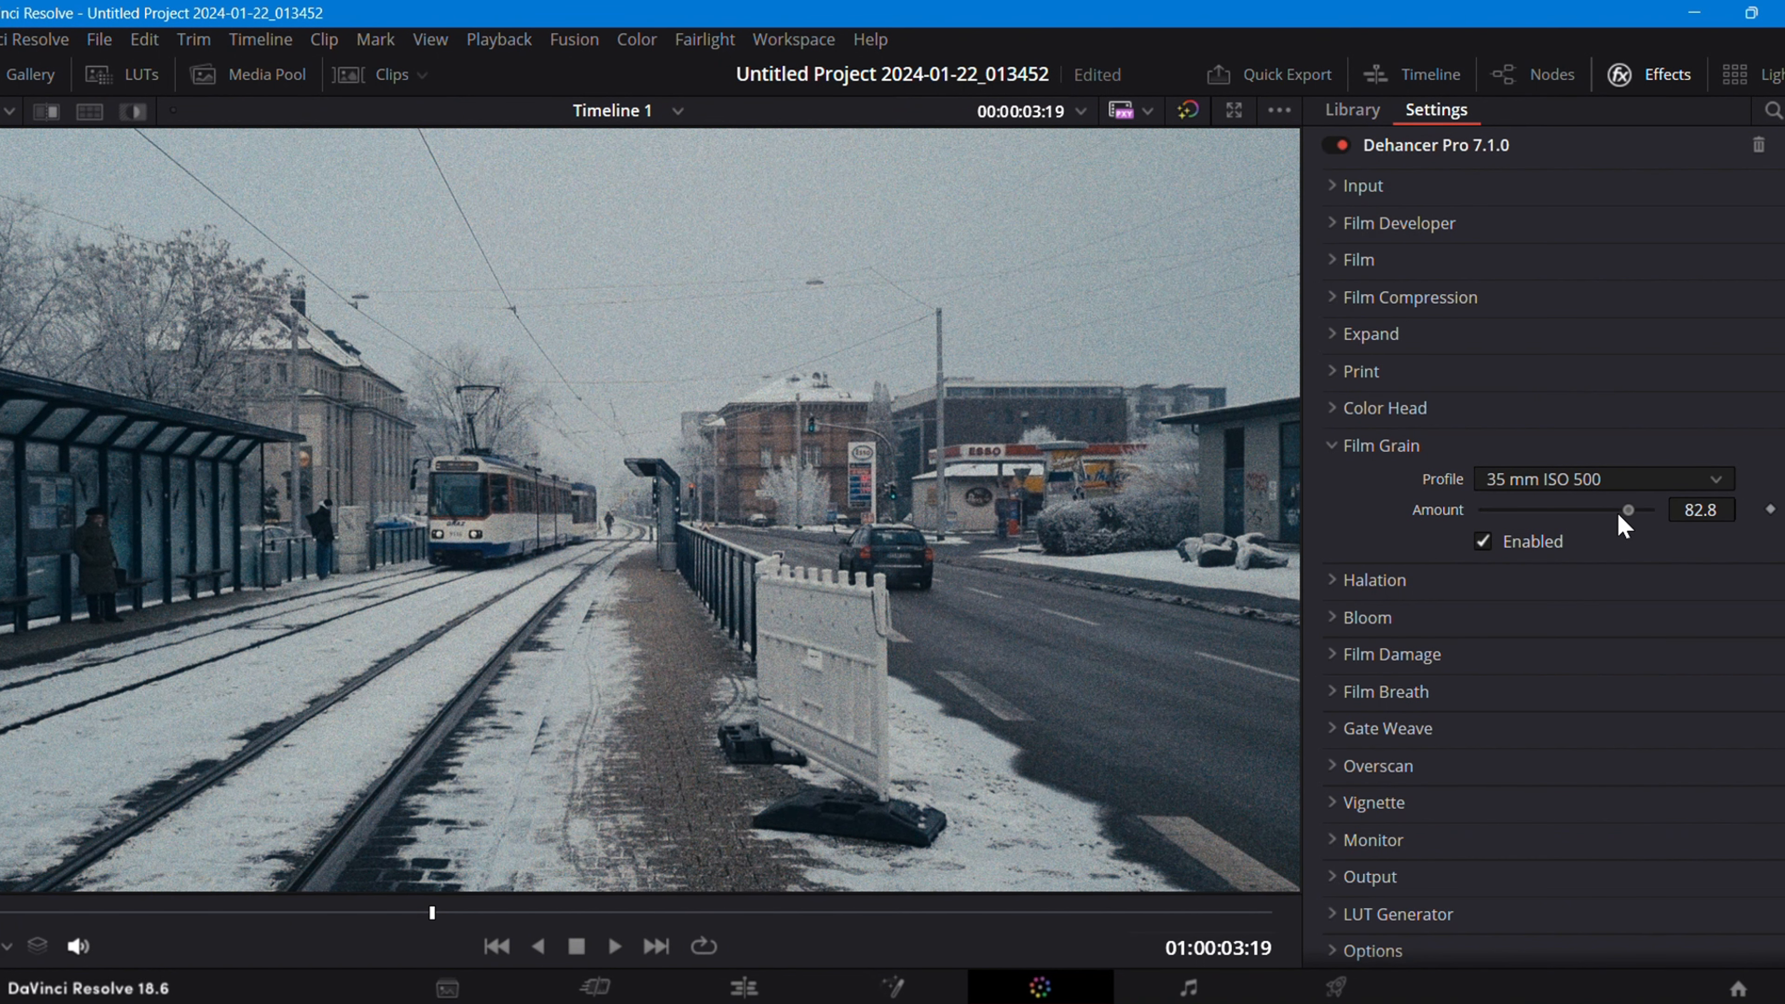
left_click_drag(1619, 517, 1481, 521)
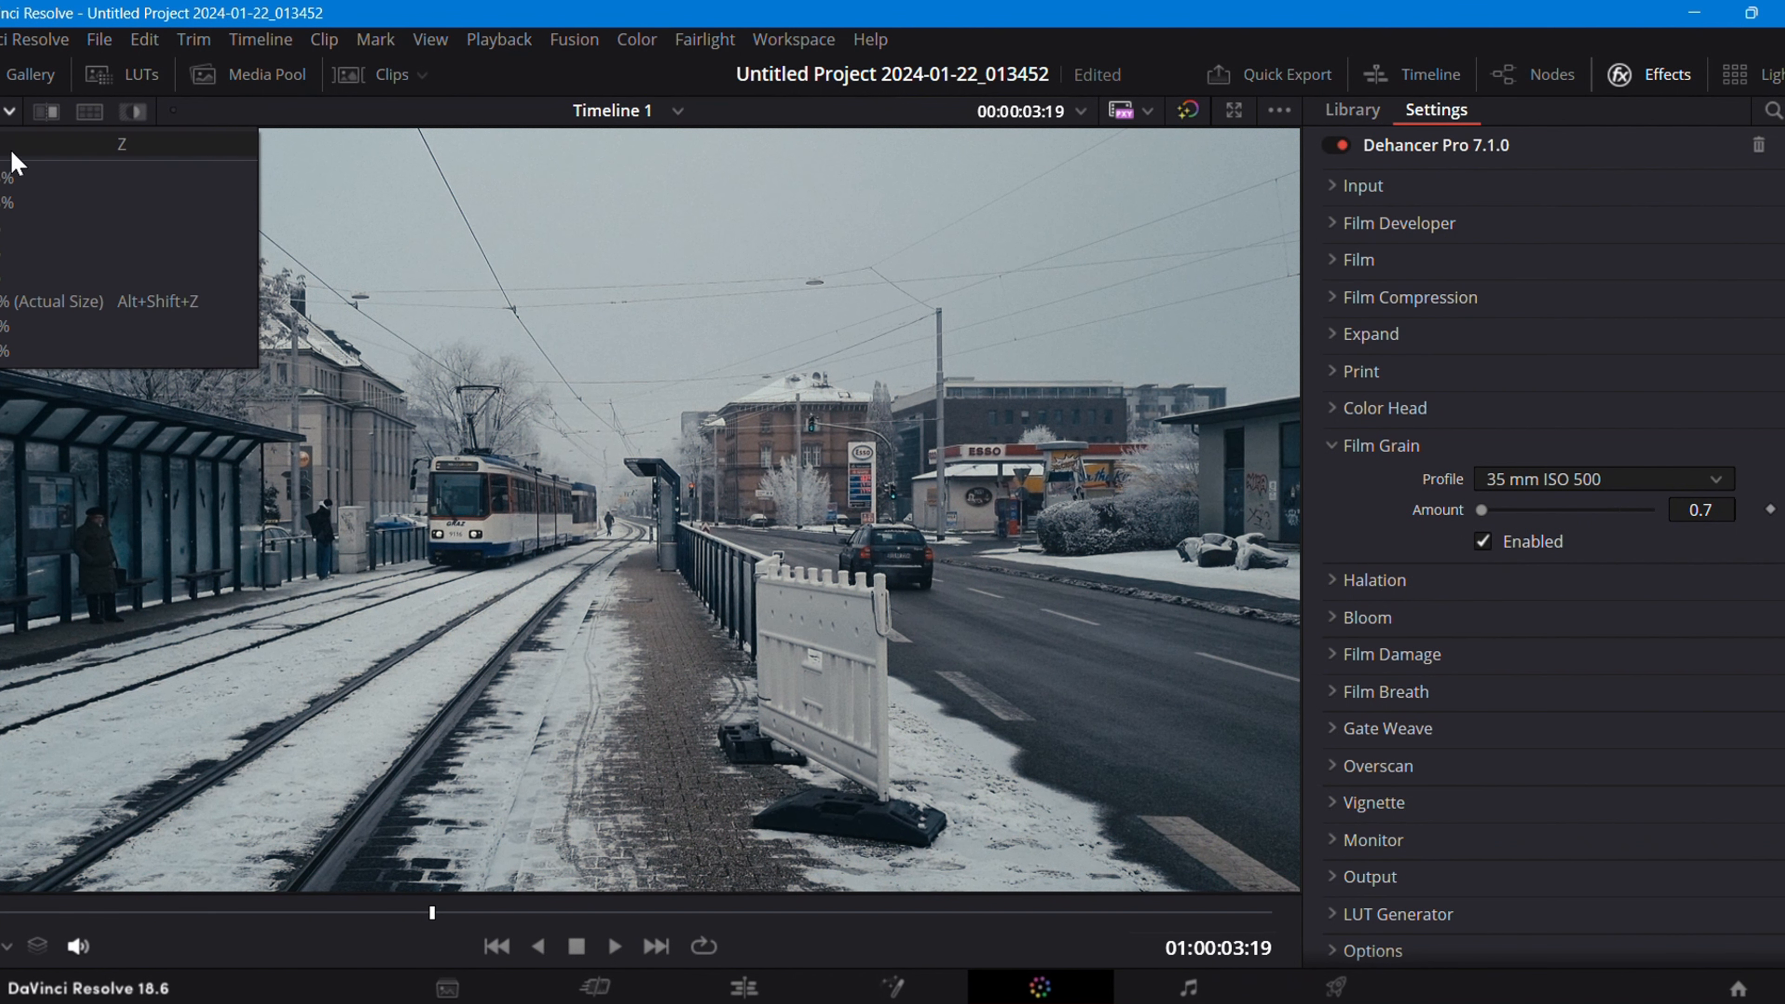
scroll(19, 314, "up", 3)
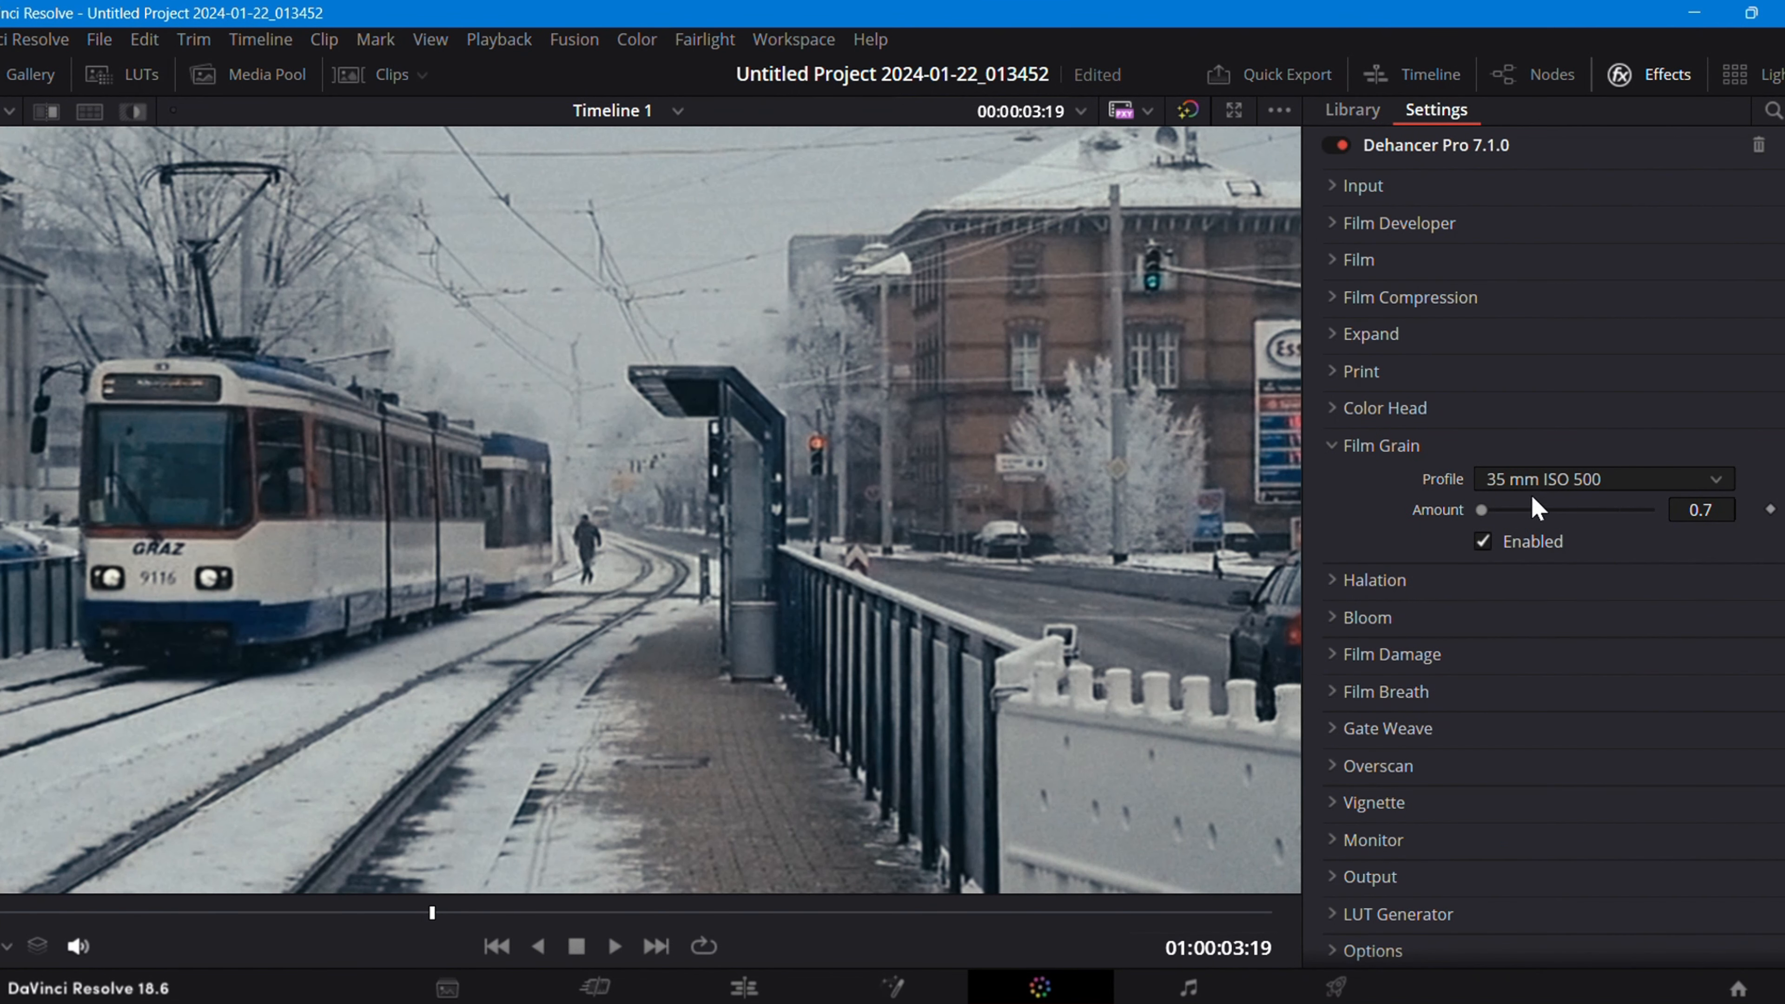
left_click_drag(1534, 514, 1721, 519)
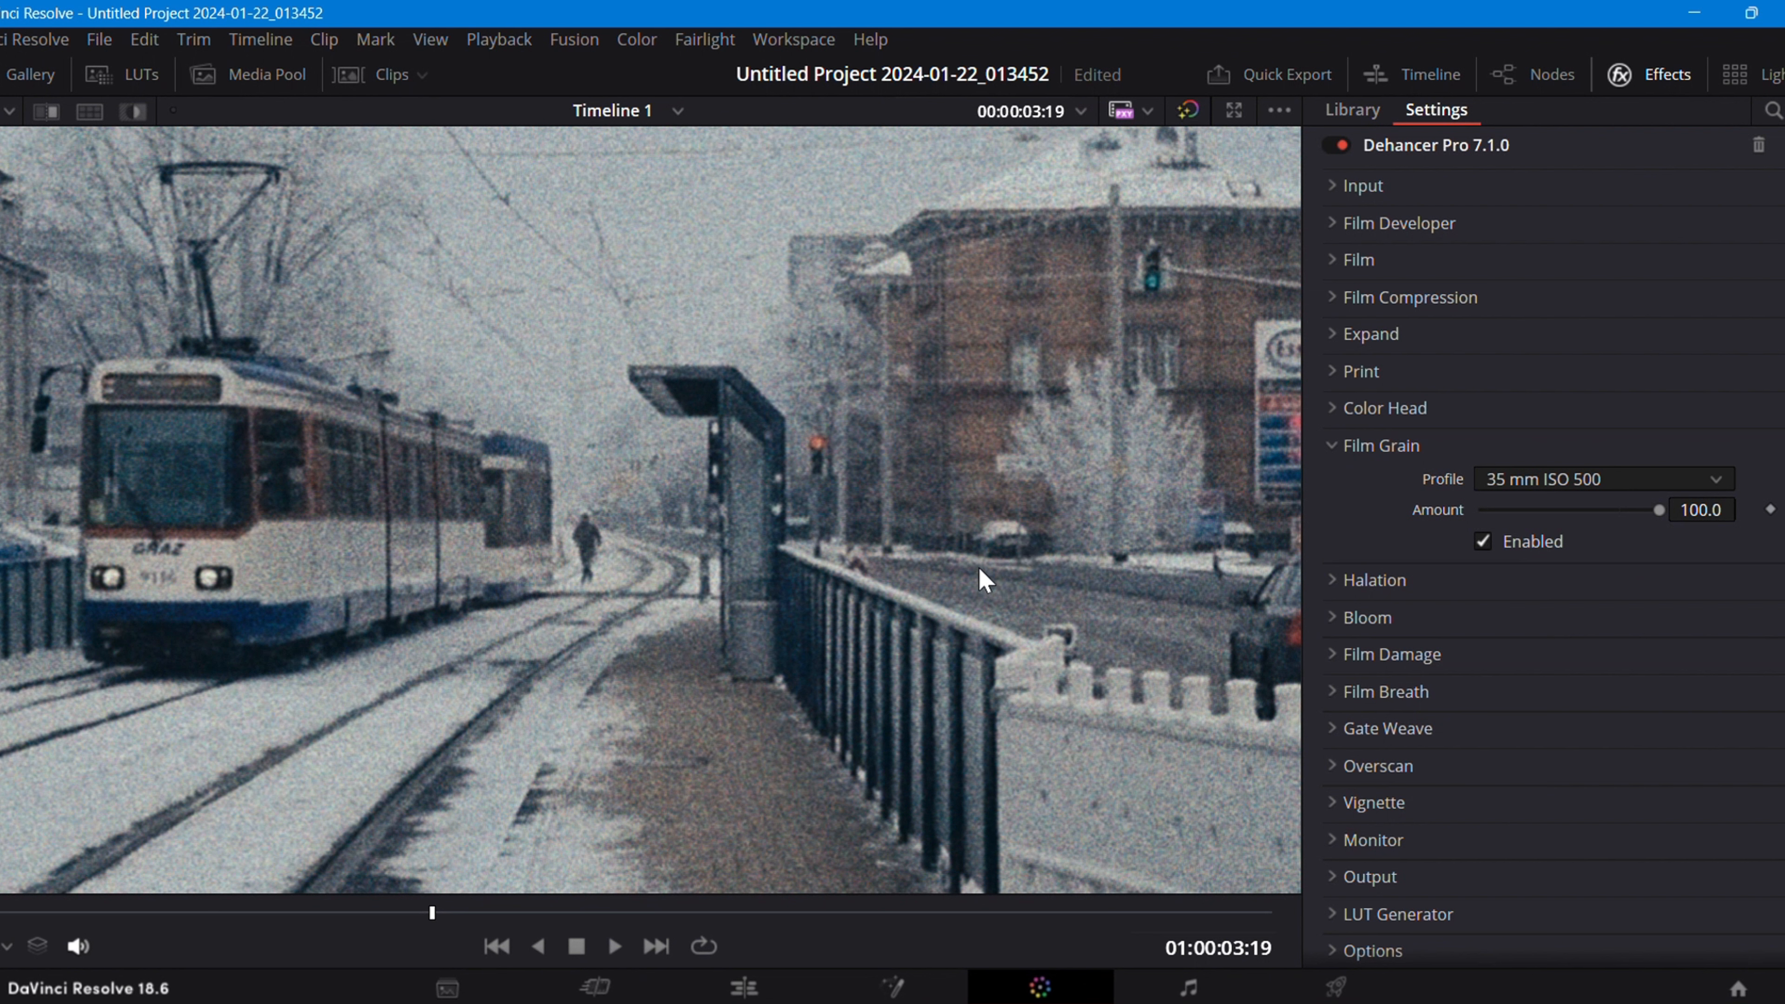
Step: Compare the 16 mm ISO 250 and 8 mm ISO 50 grain profiles, returning to 35 mm ISO 500
left_click(1549, 486)
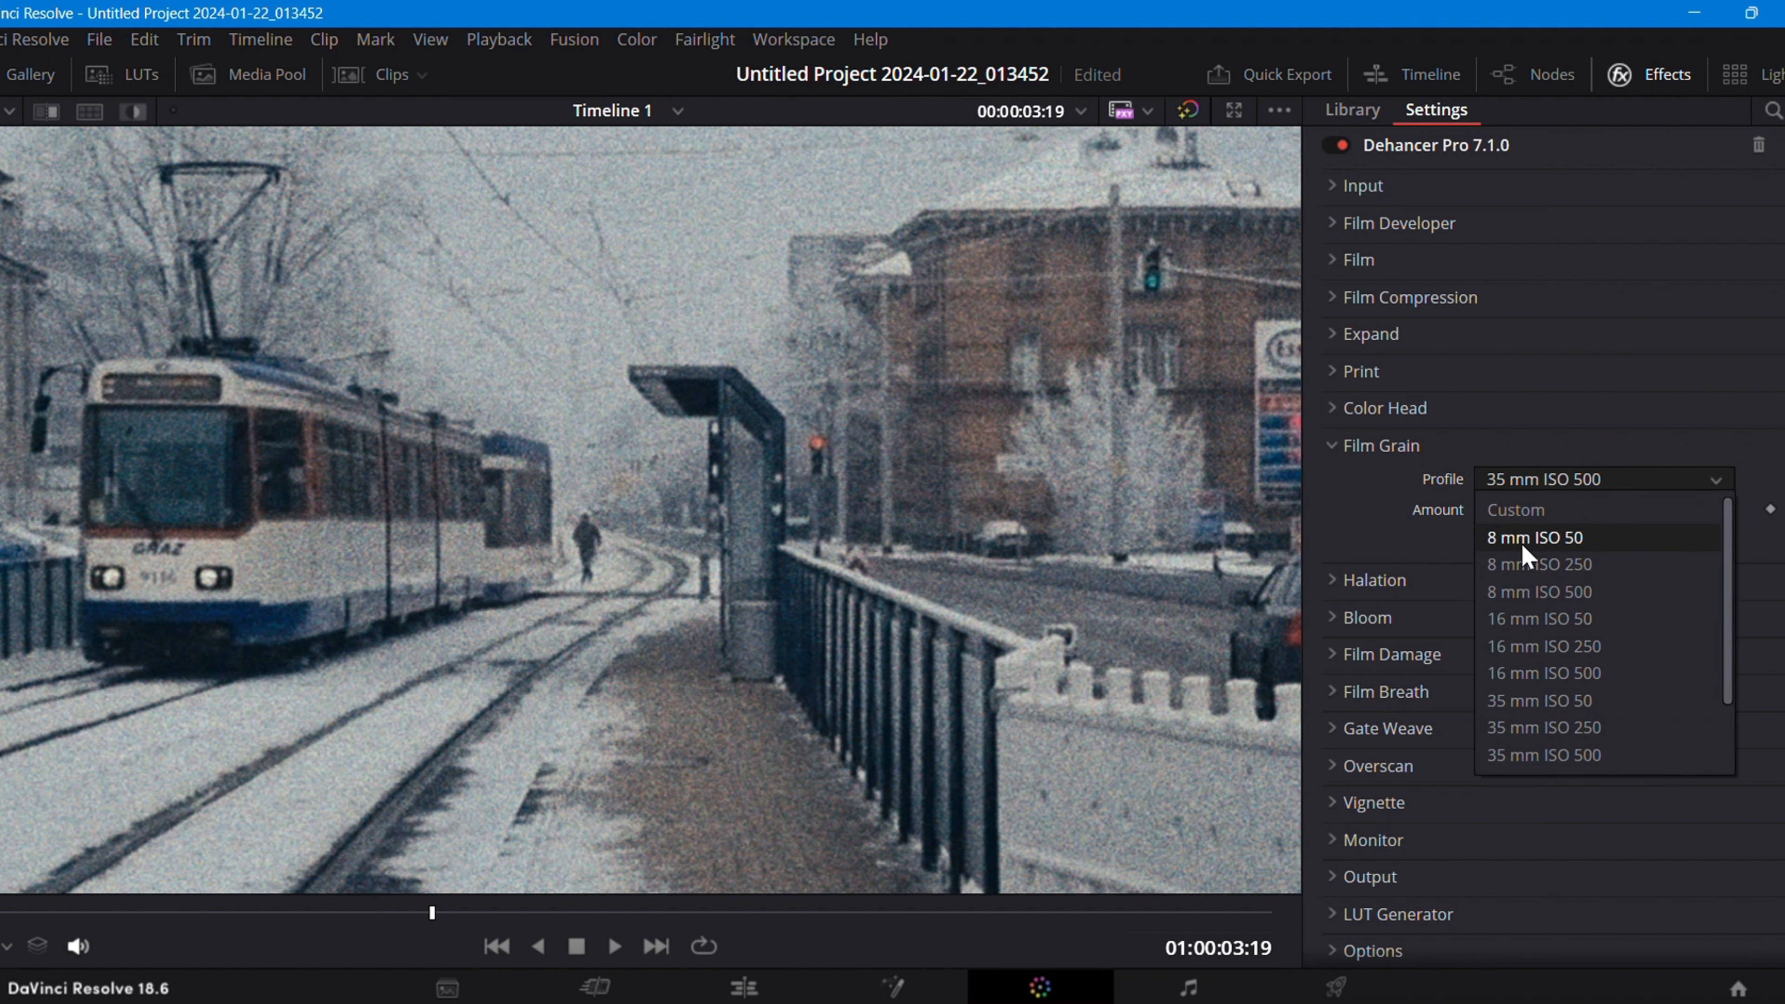
left_click(1539, 647)
left_click(1551, 478)
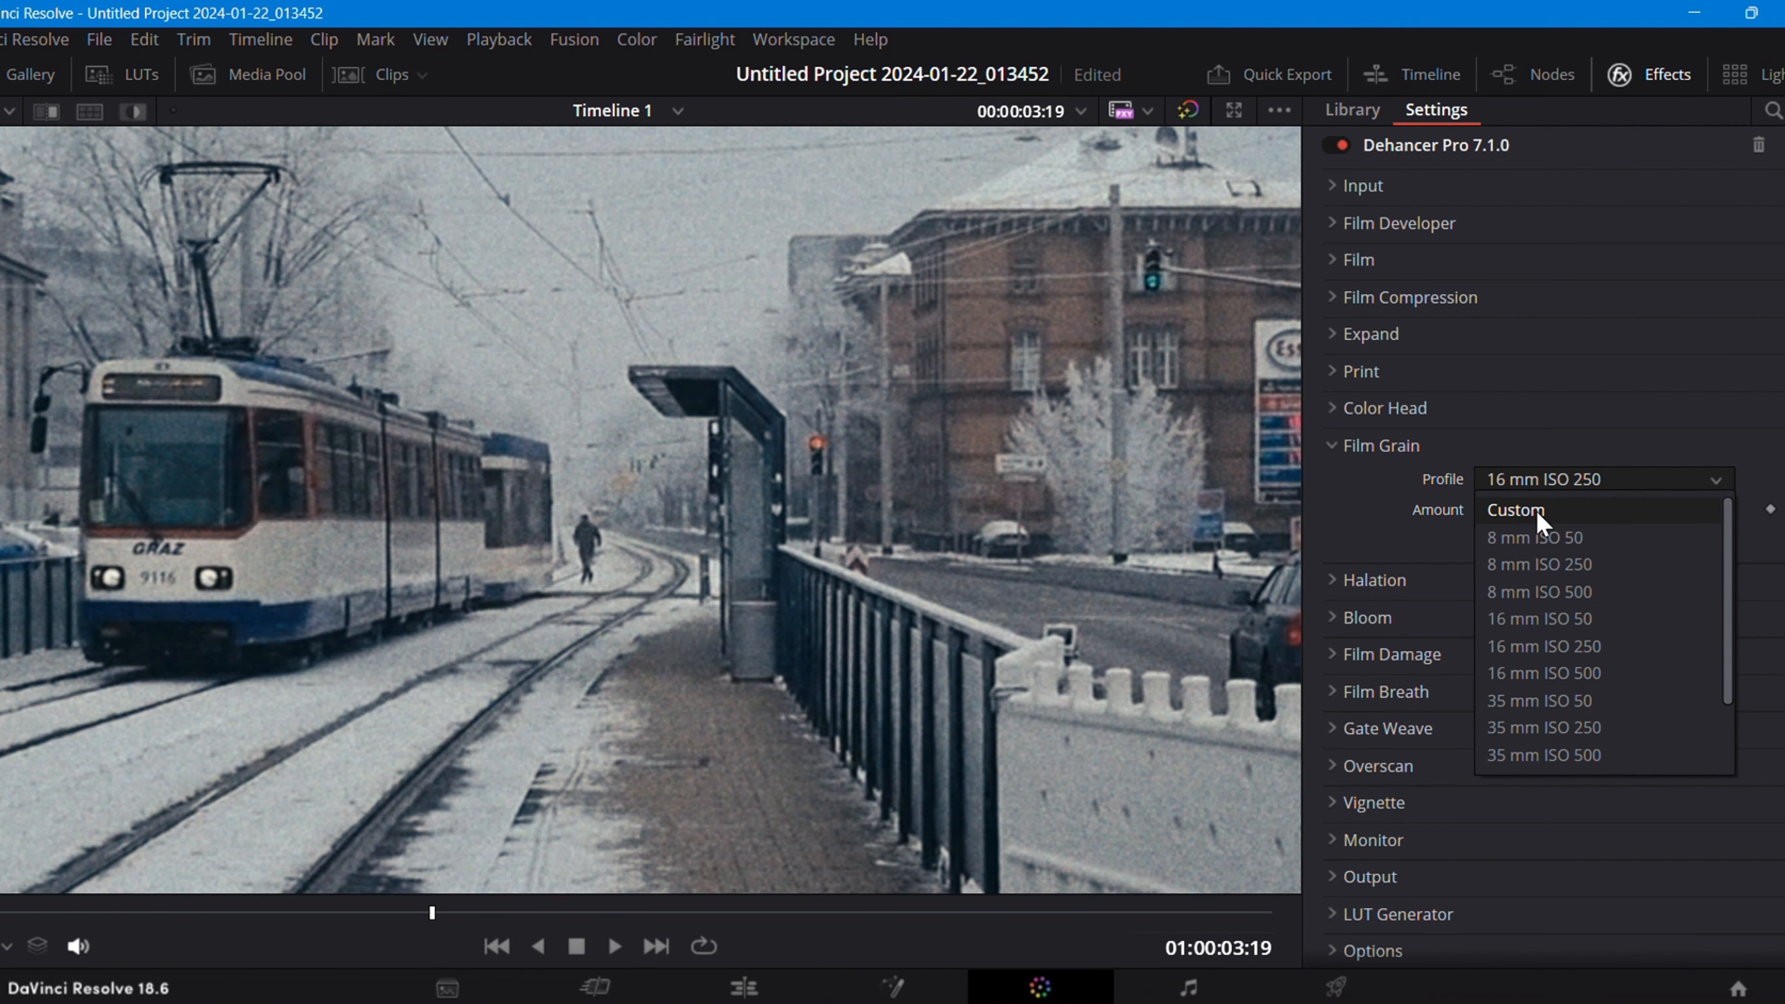
left_click(1534, 538)
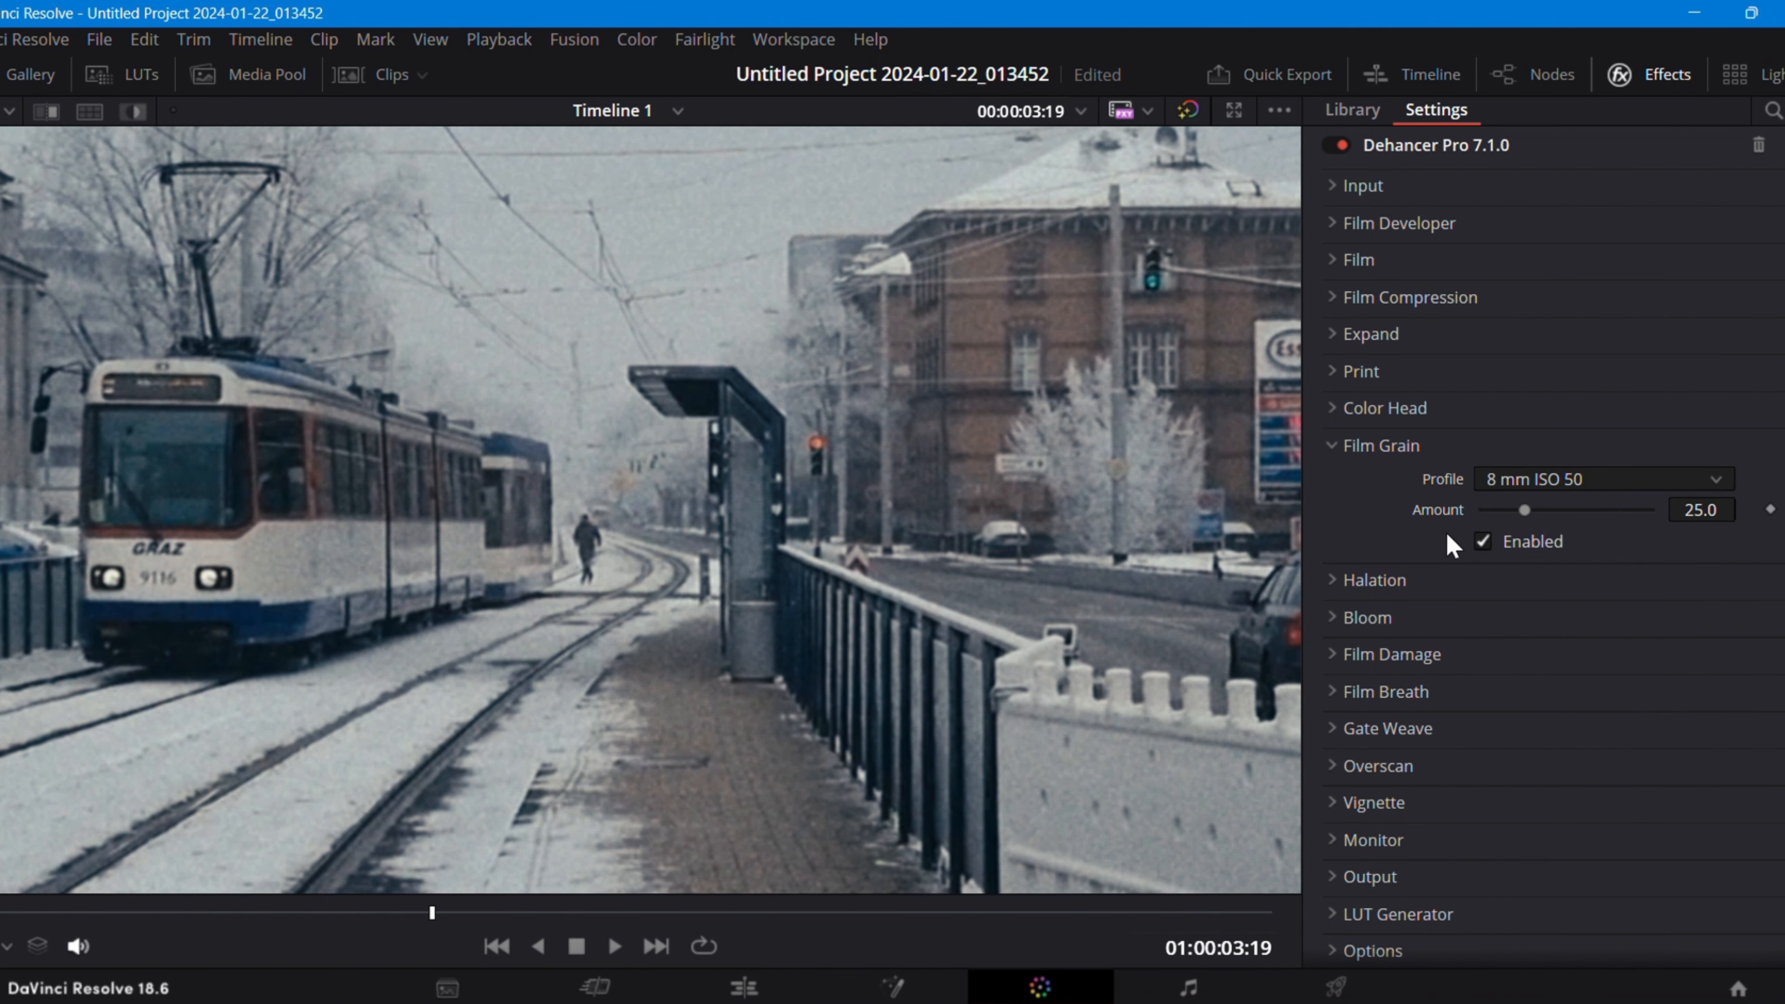
left_click(1507, 484)
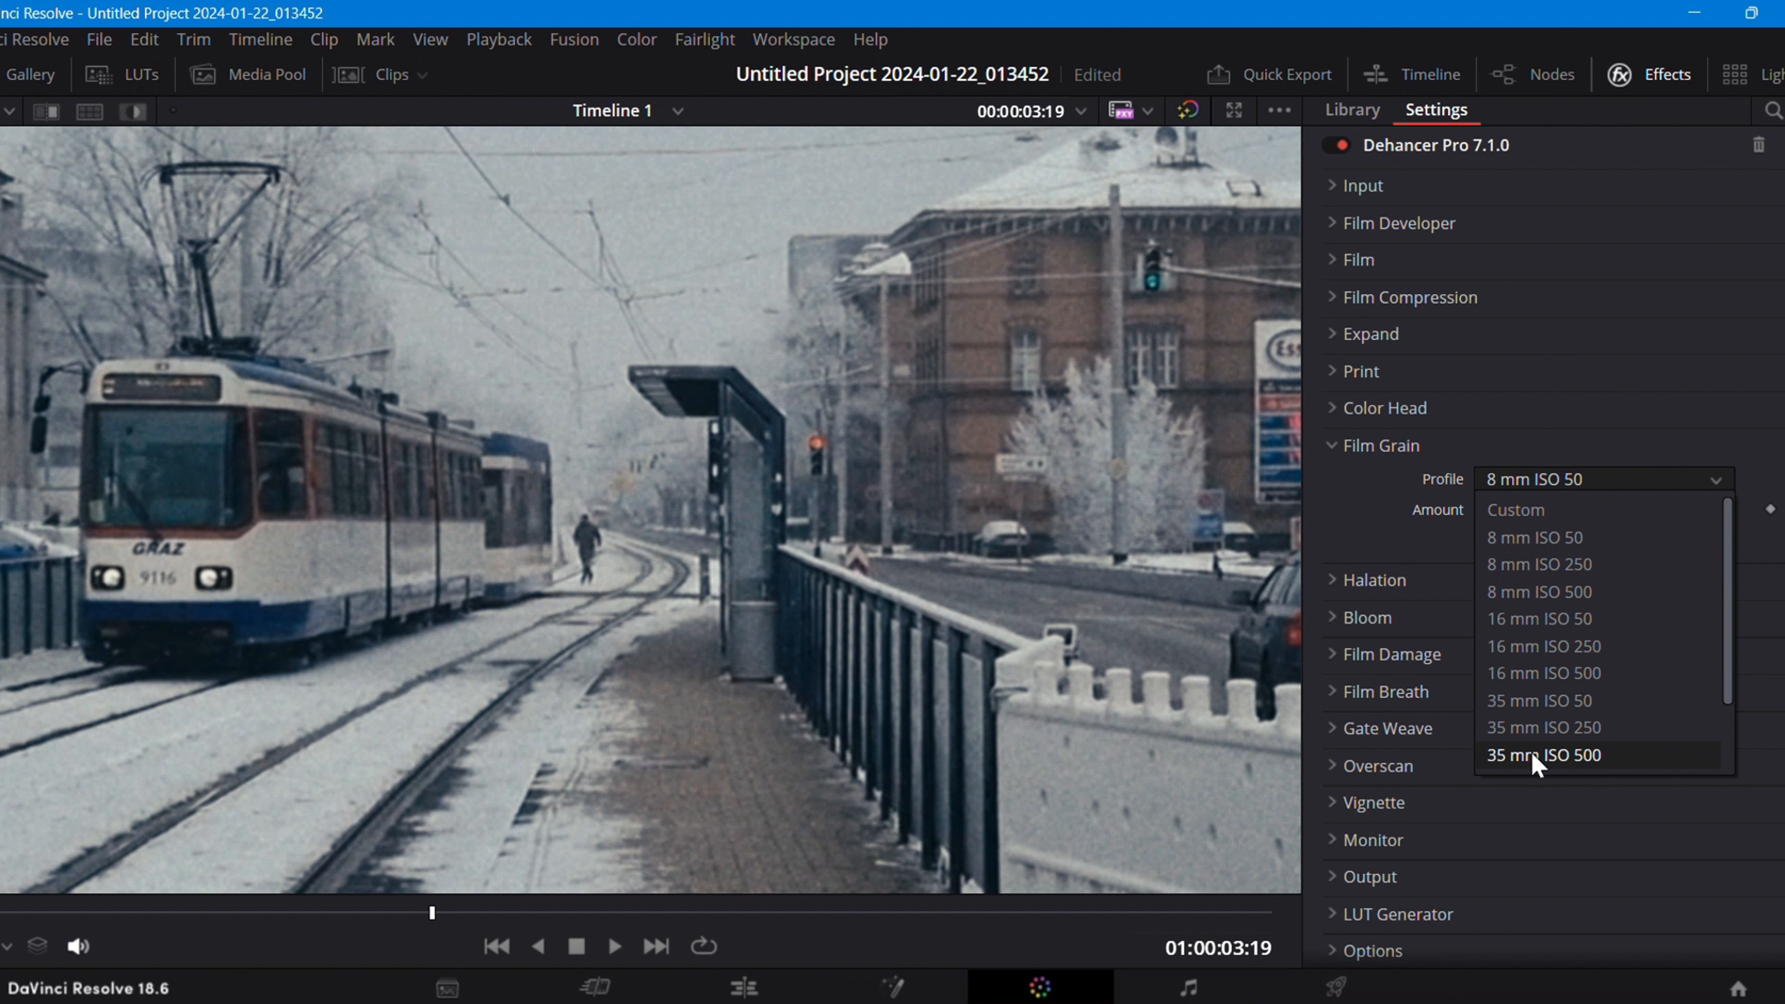
left_click(1556, 756)
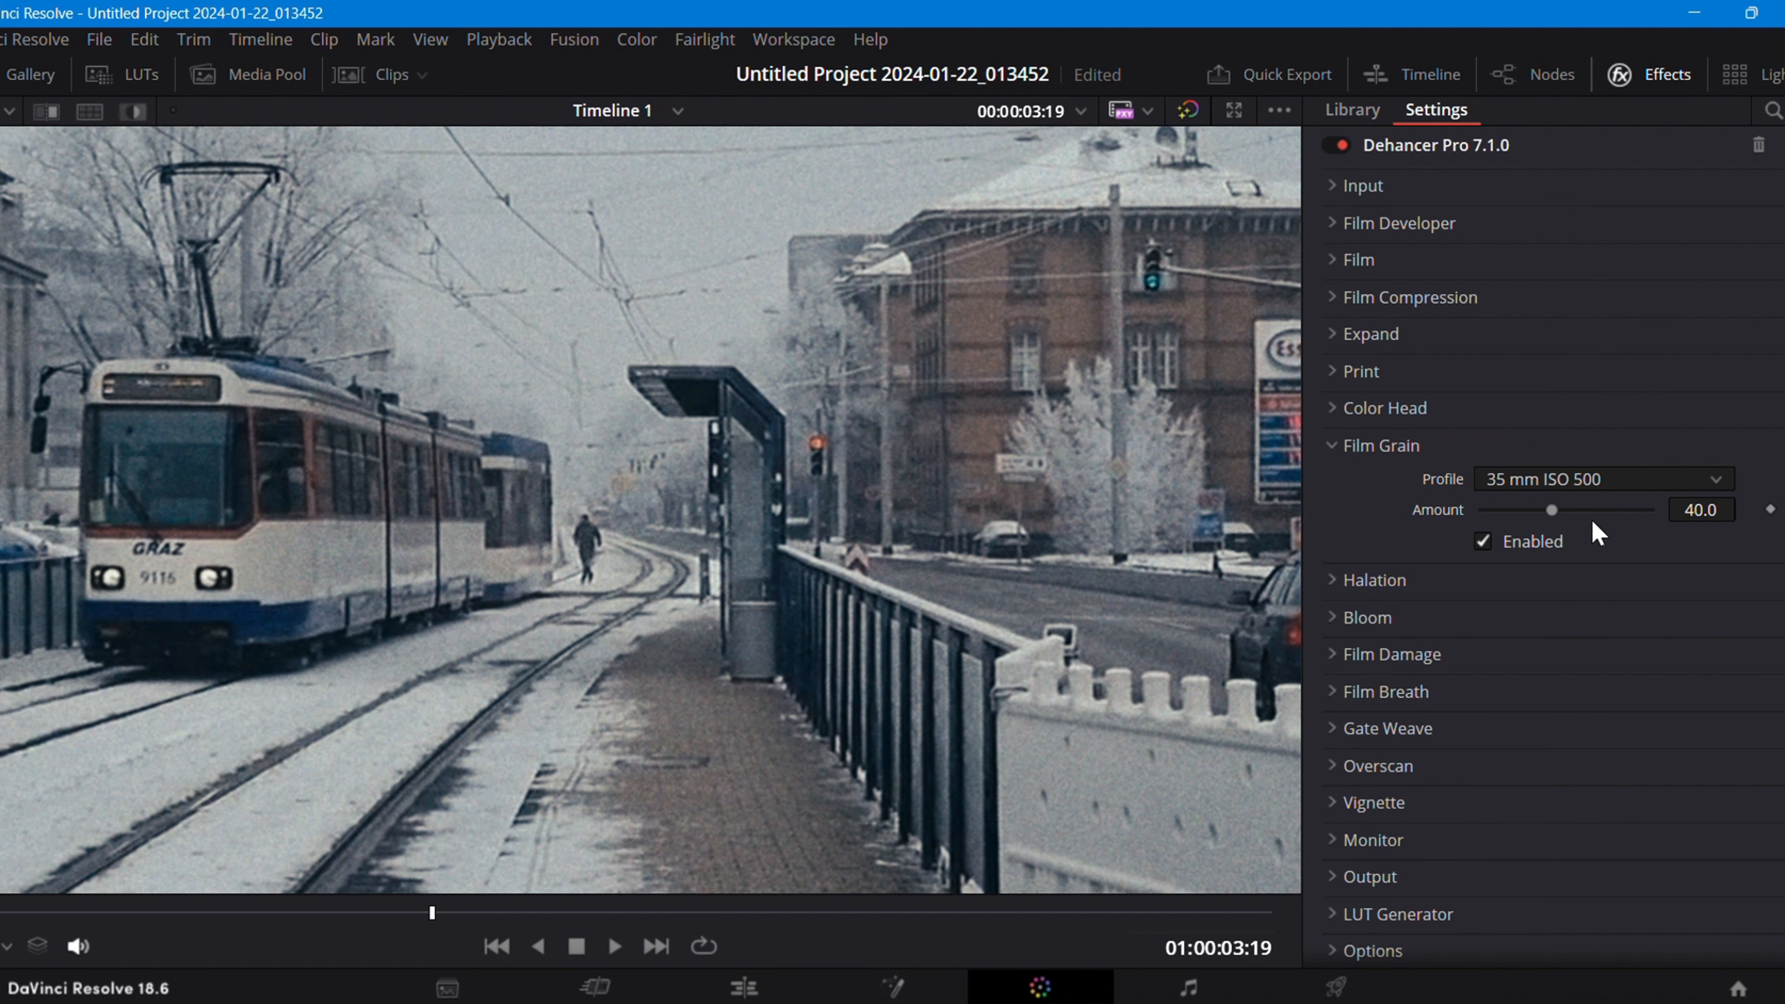
Step: Set the Film Grain amount to 100, disable the grain effect, and collapse its settings
left_click_drag(1552, 510, 1660, 511)
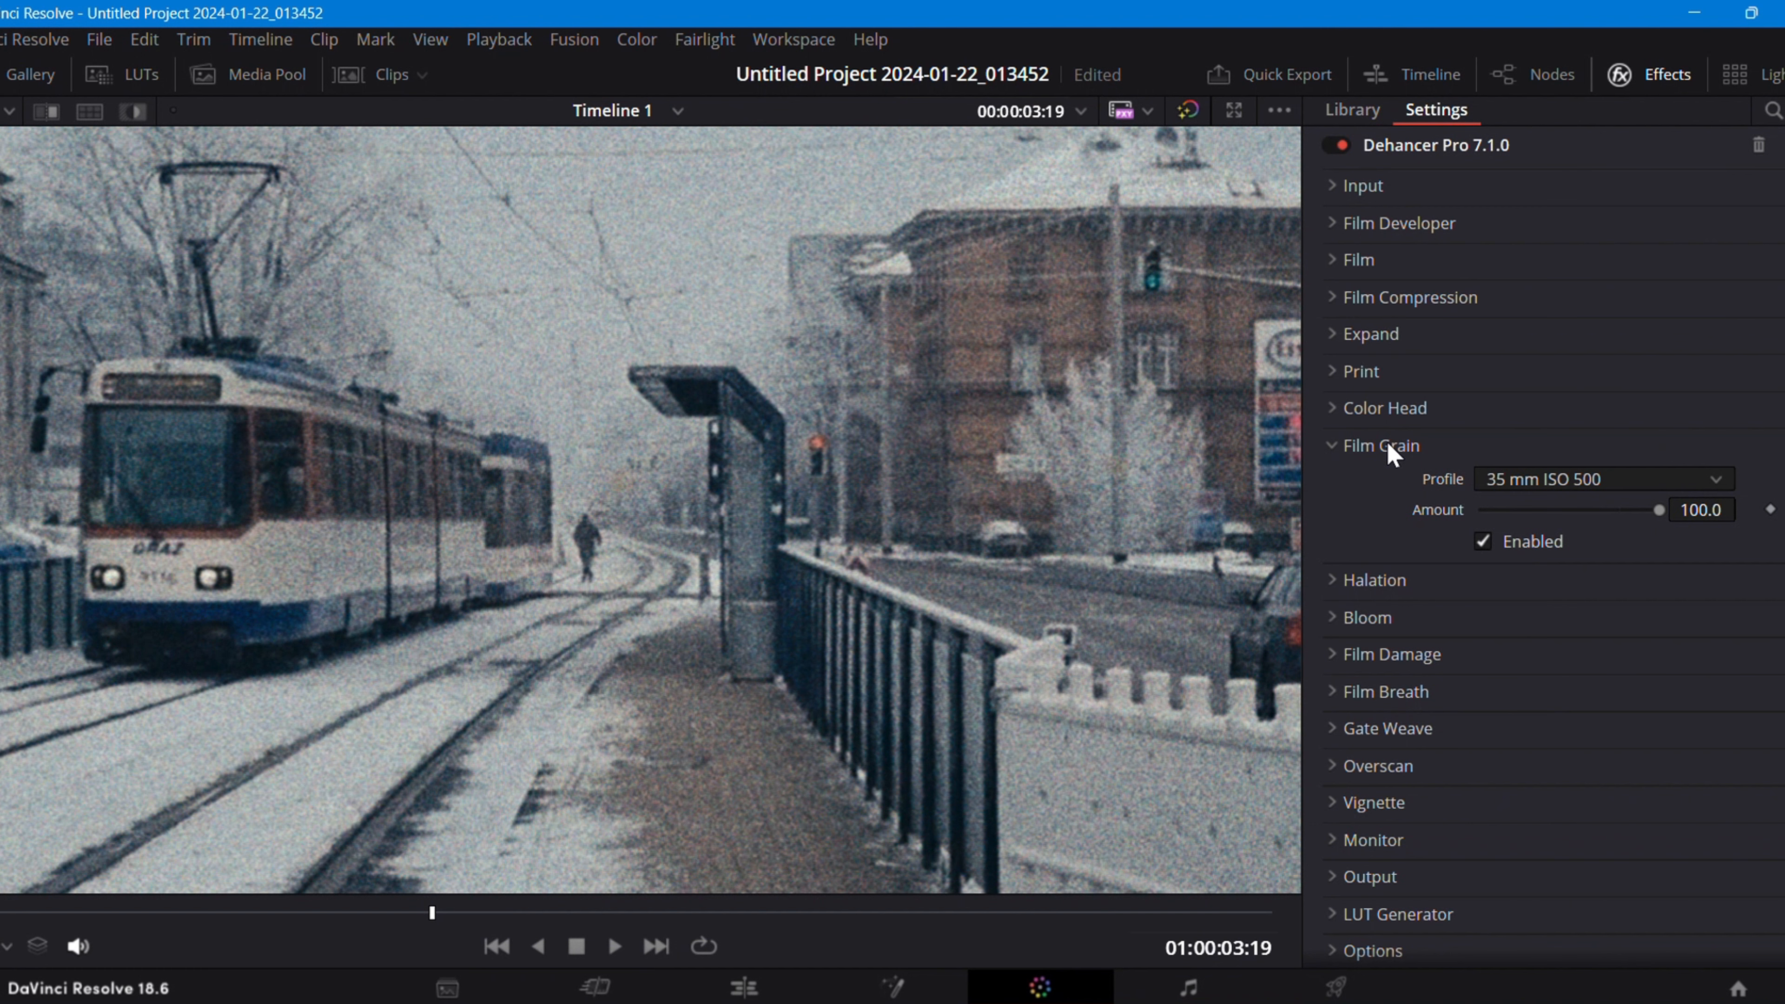
left_click(1483, 544)
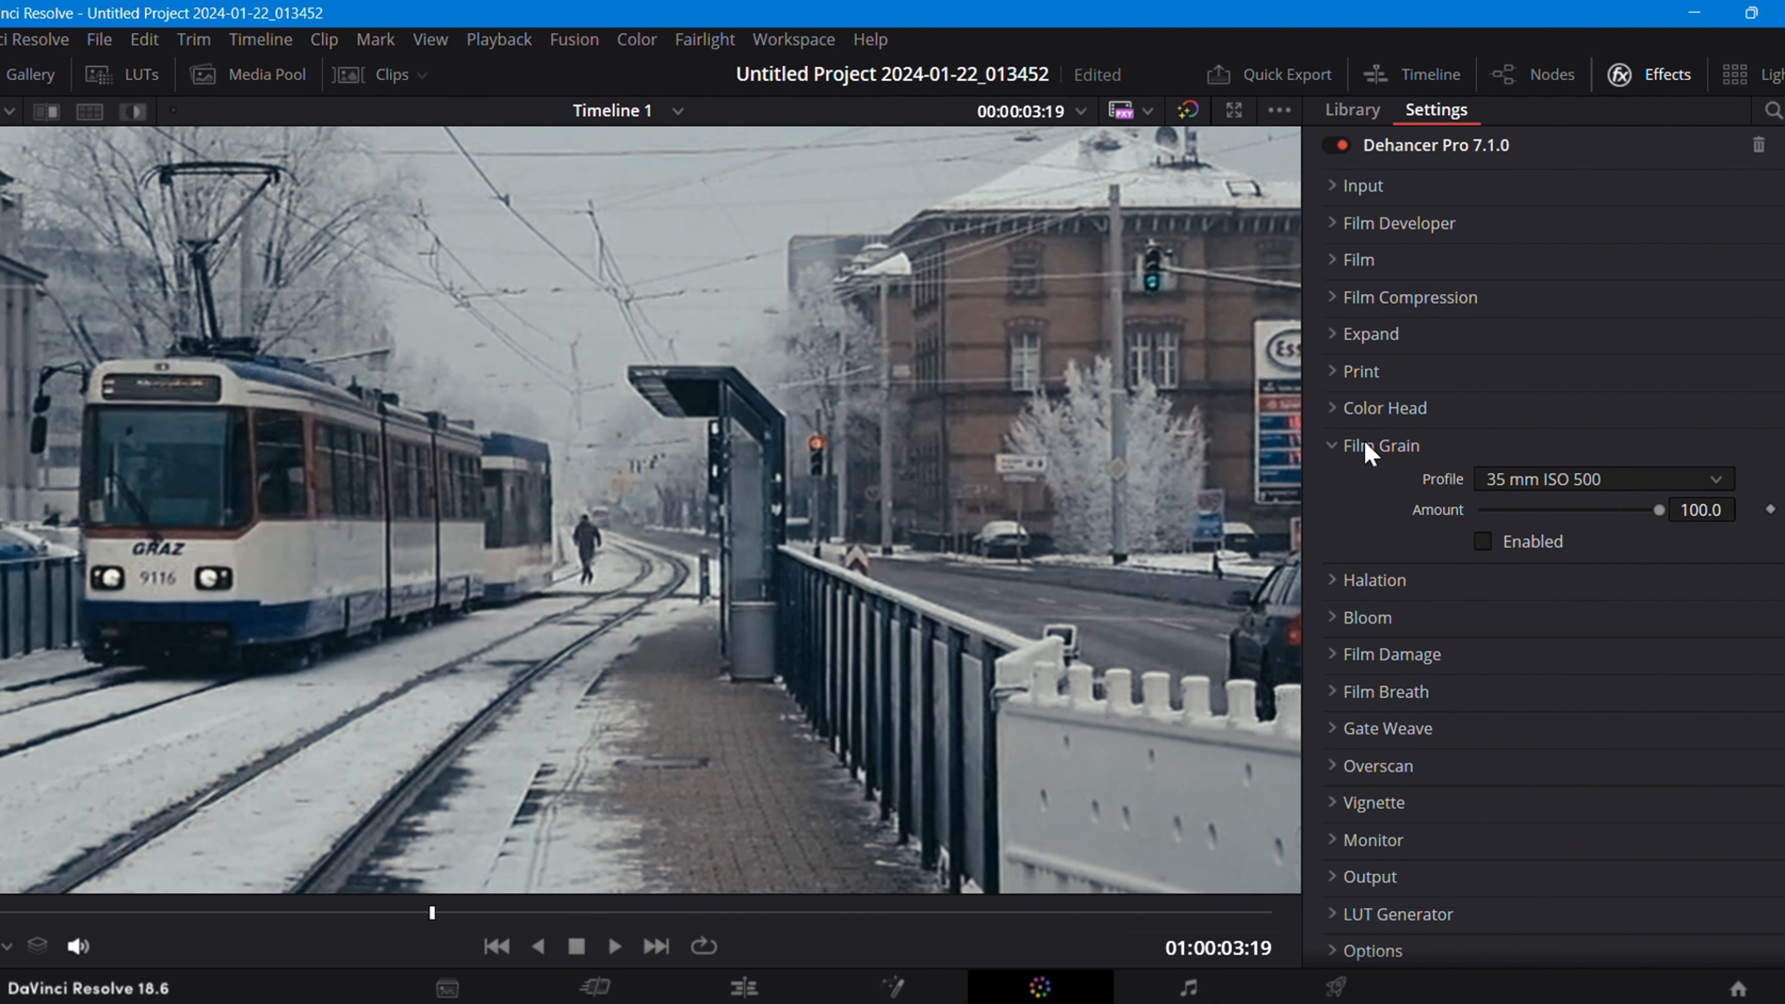
left_click(1378, 450)
Step: Open the Halation settings
left_click(1371, 484)
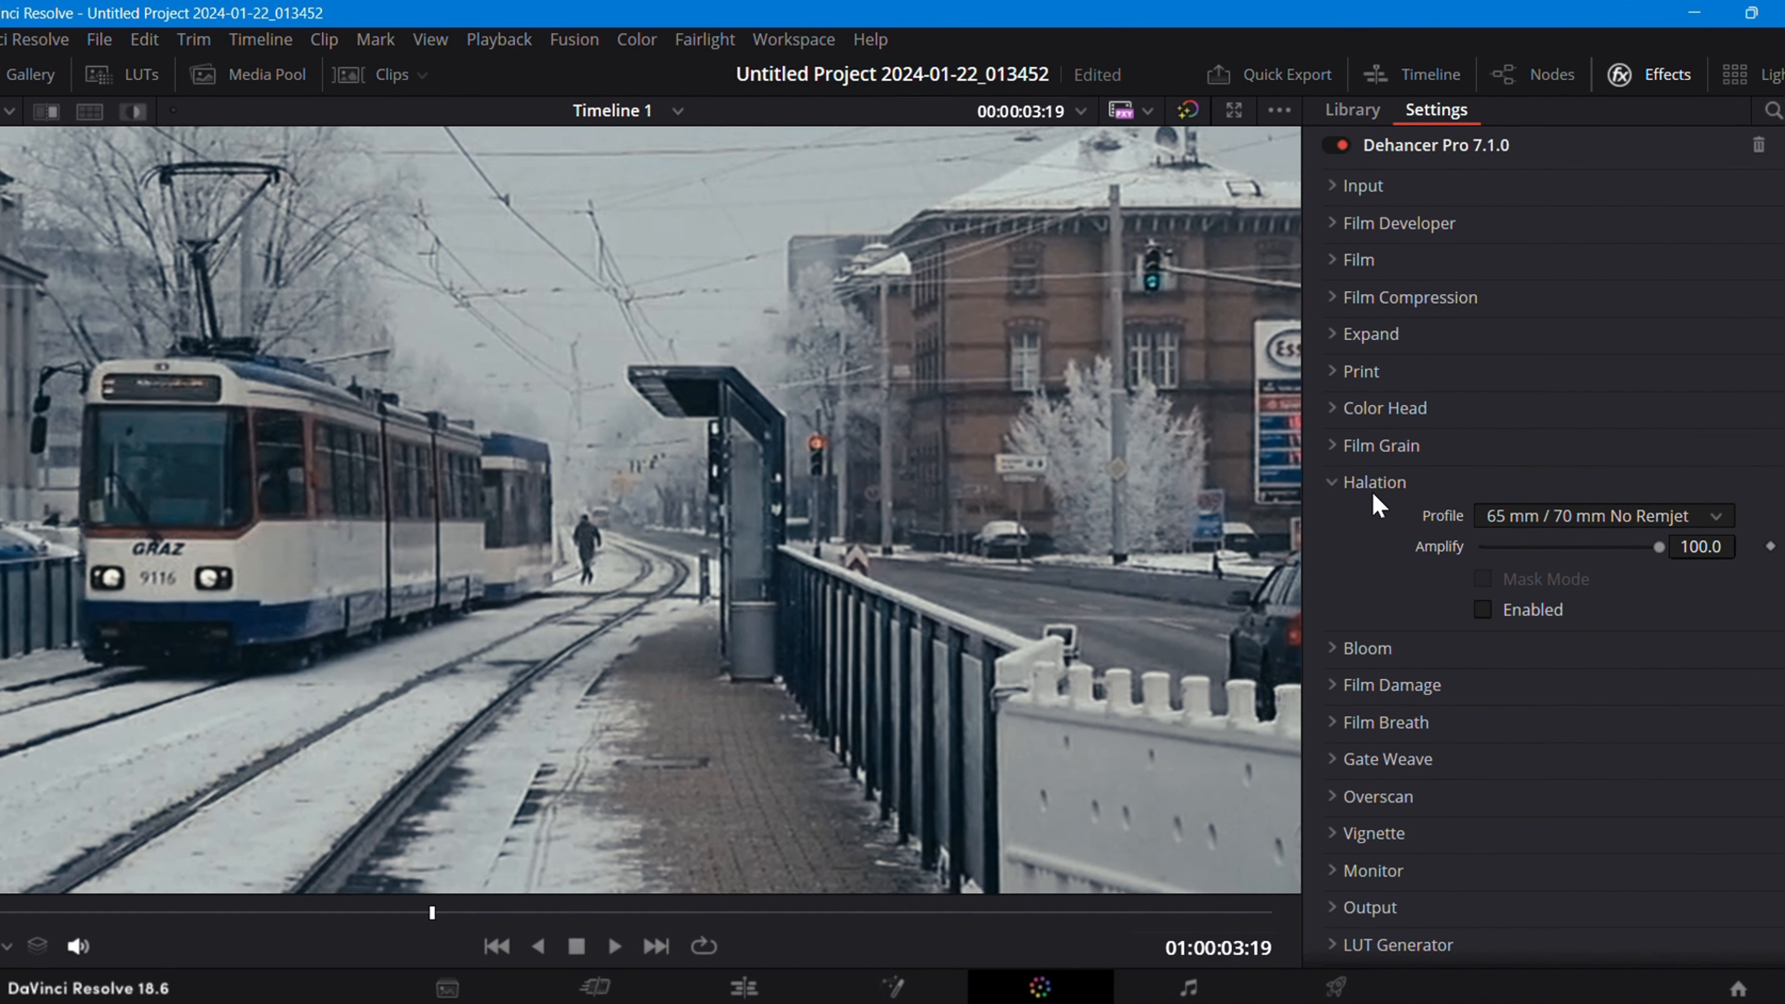